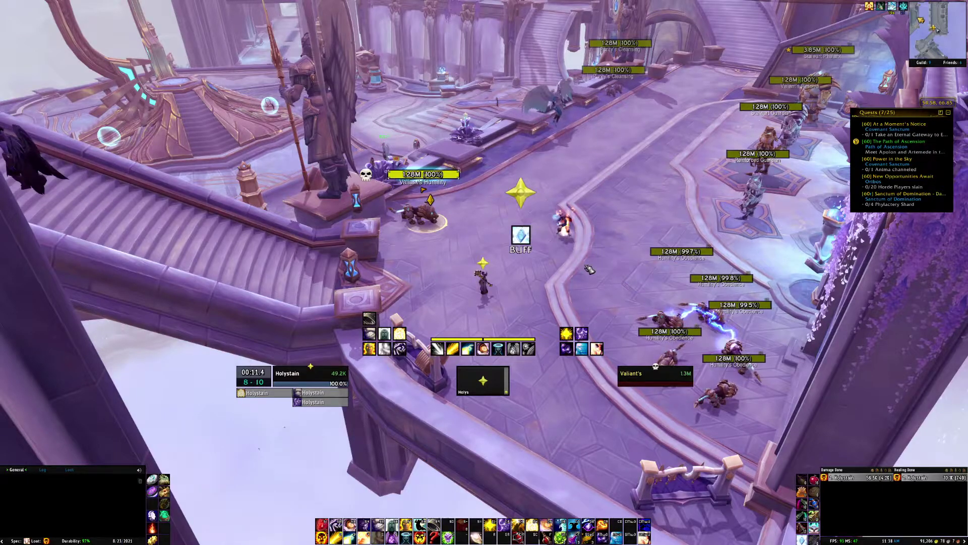
Cast a buff, then enter /mrt in chat to bring up the Method Raid Tools Note window
key(1)
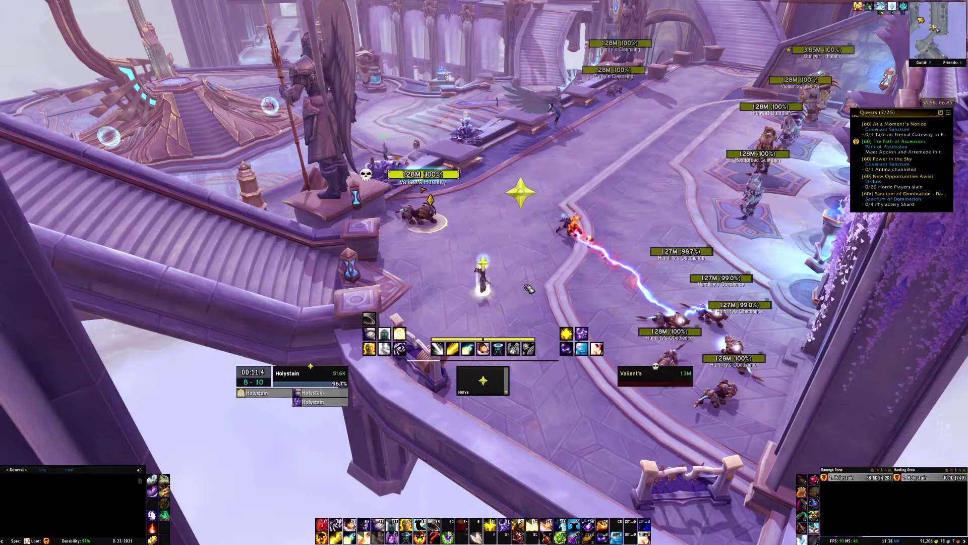
drag(613, 353, 528, 290)
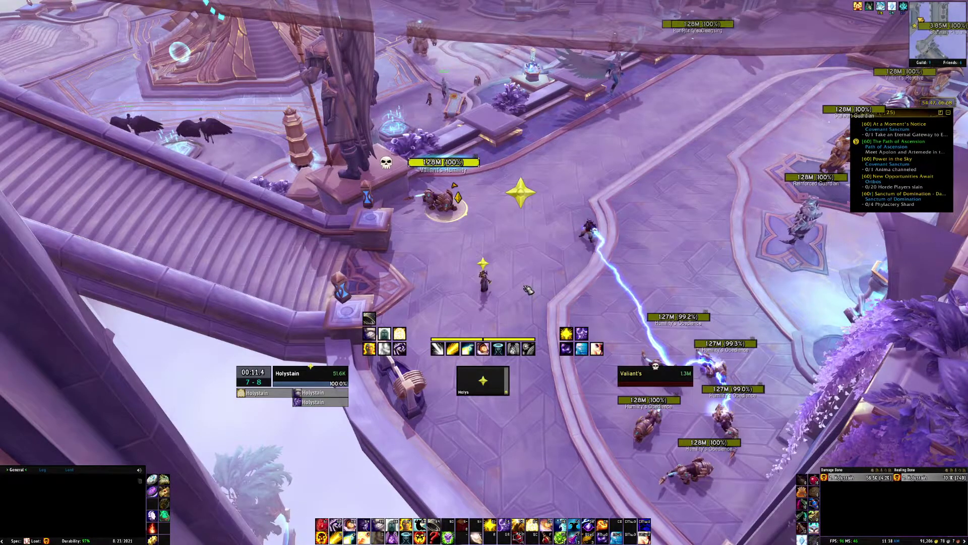
text(/)
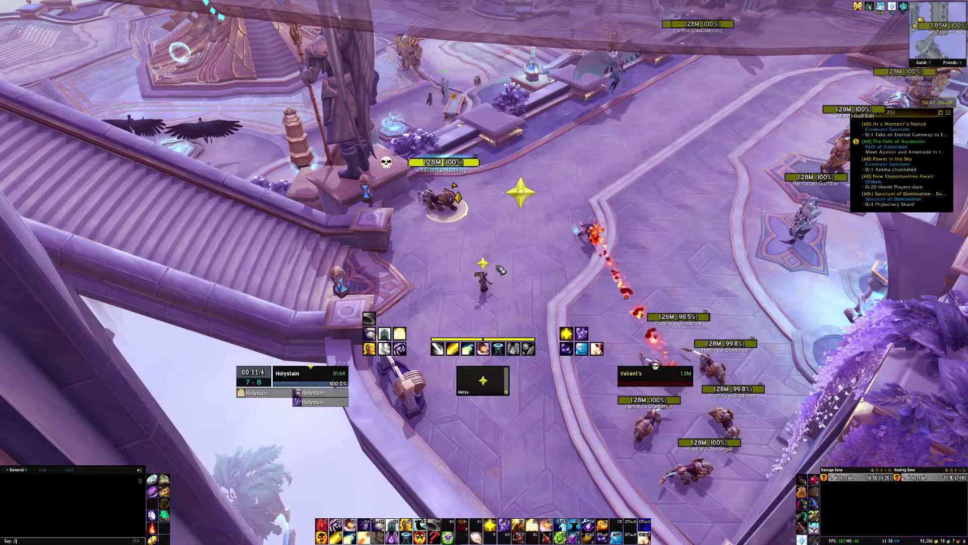
text(mrt)
key(Return)
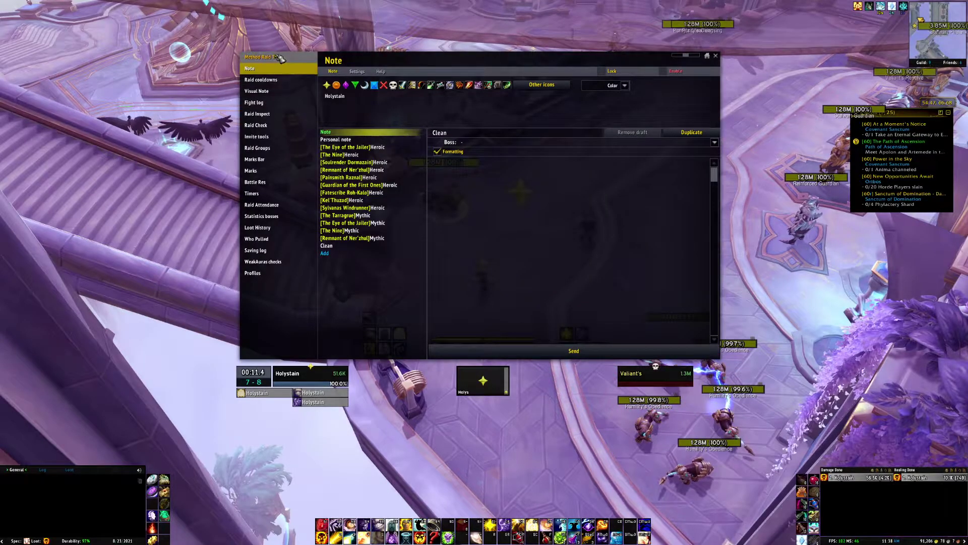
click(303, 57)
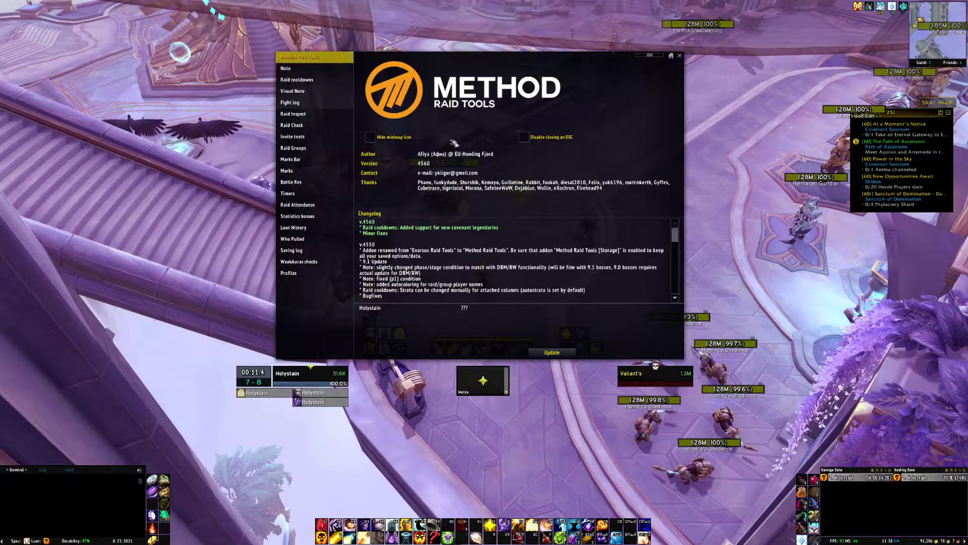
click(295, 70)
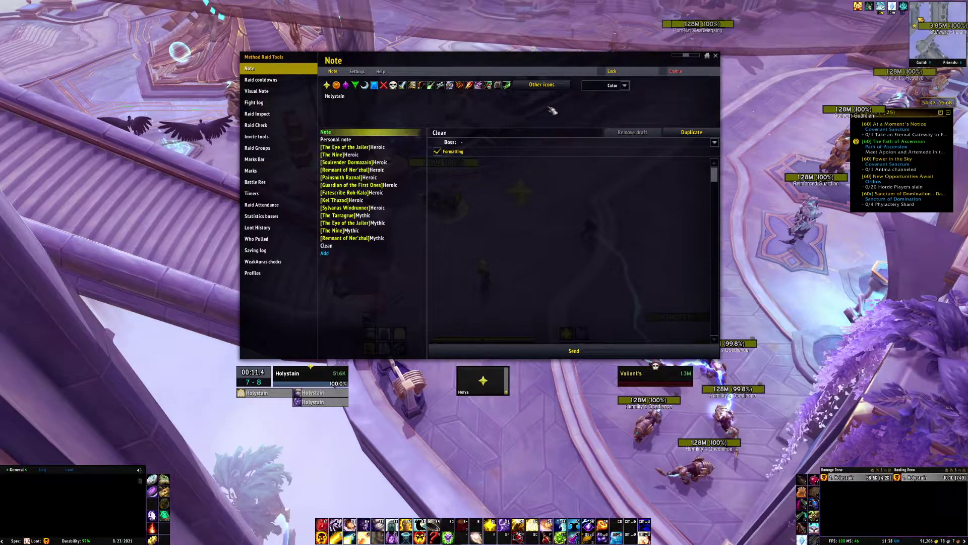
Enable the on-screen note frame, shrink it, and place it in the upper-left of the screen
click(664, 72)
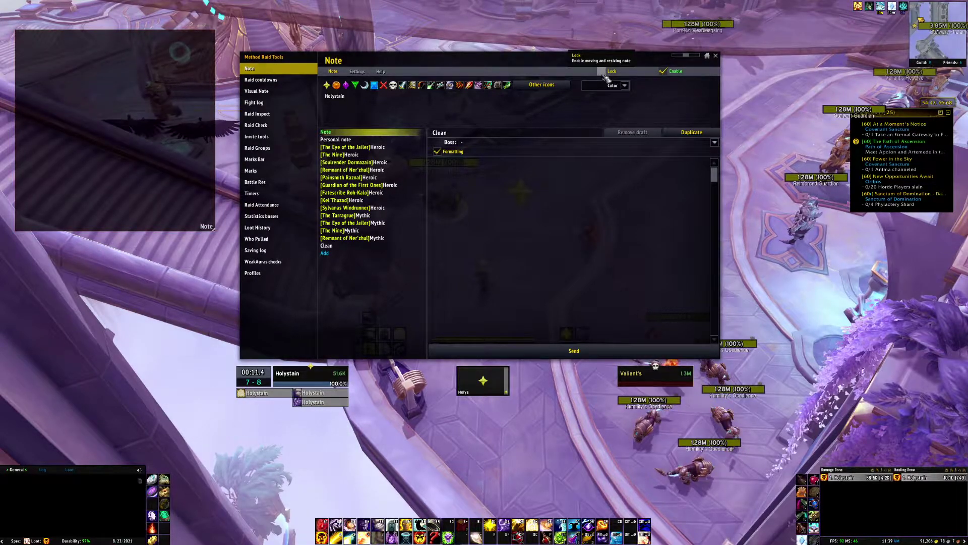
drag(219, 232, 224, 331)
mouse_move(164, 204)
mouse_down()
mouse_move(237, 208)
mouse_move(153, 202)
mouse_up()
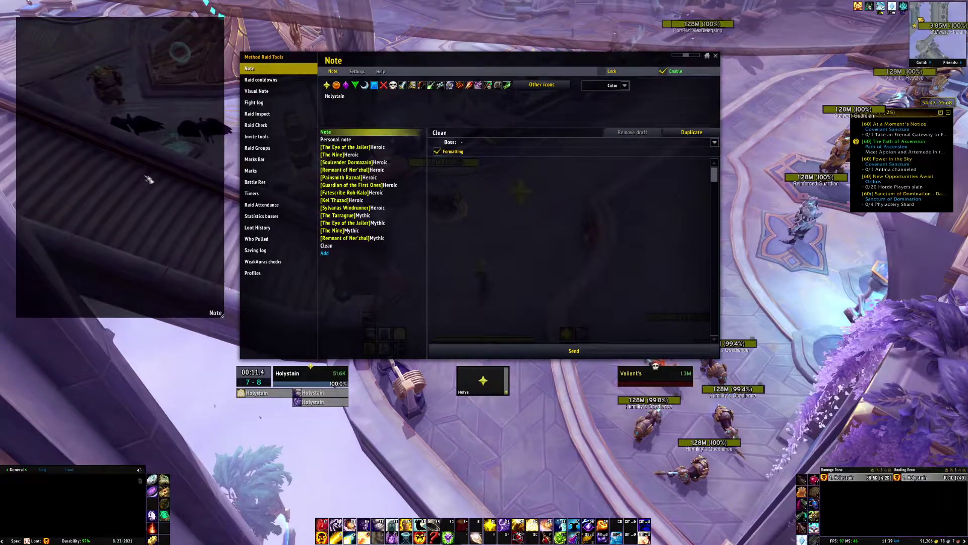
drag(175, 323, 173, 302)
mouse_move(225, 334)
mouse_move(223, 320)
mouse_down()
mouse_move(195, 305)
mouse_move(111, 187)
mouse_up()
drag(88, 153, 145, 210)
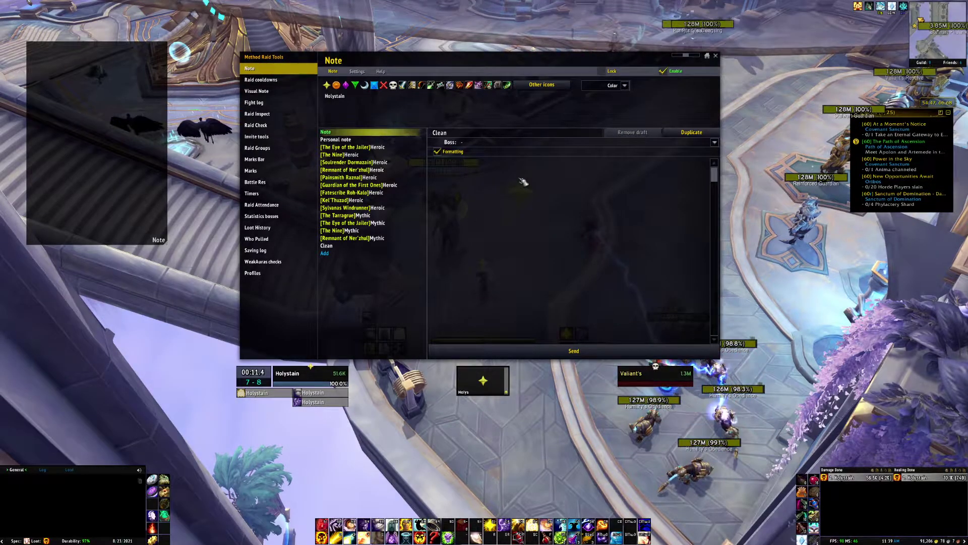
Send 'Test note 1' from the Clean note and reposition the on-screen note frame
text(1Est)
key(BackSpace)
key(BackSpace)
key(BackSpace)
text(es)
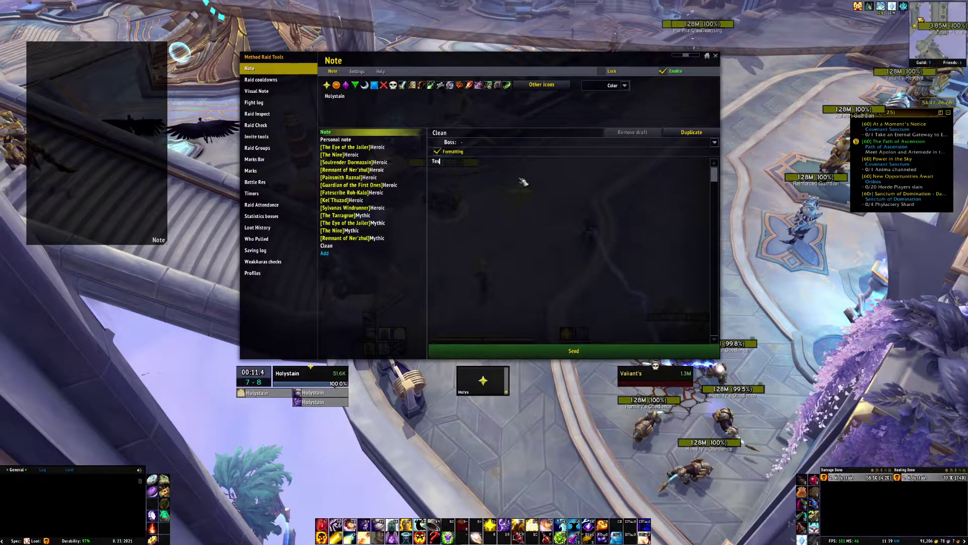
text(t note 1)
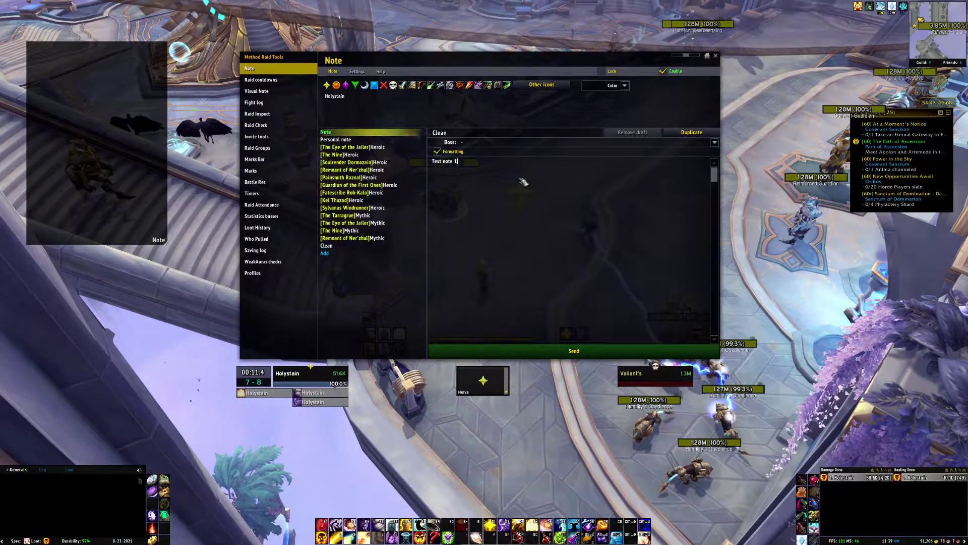
click(593, 353)
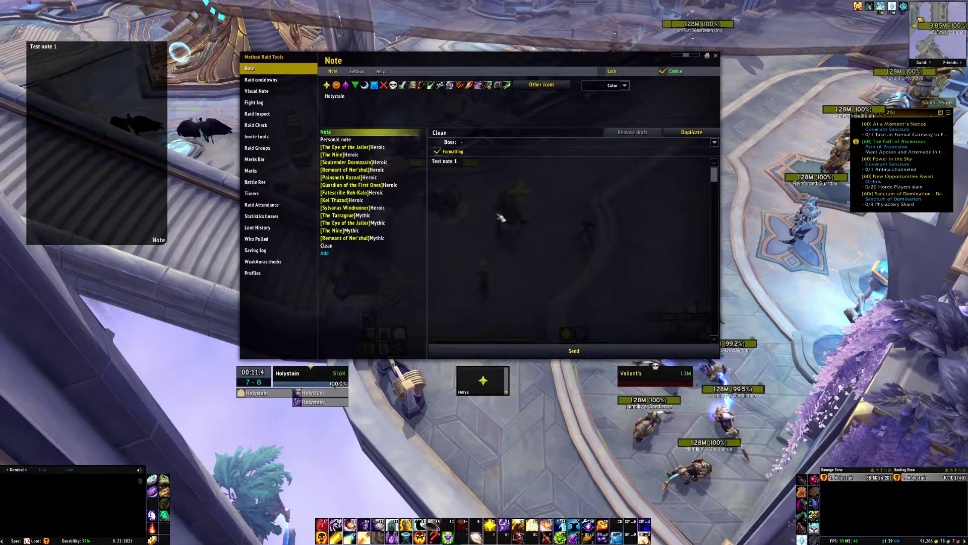
drag(51, 52, 84, 106)
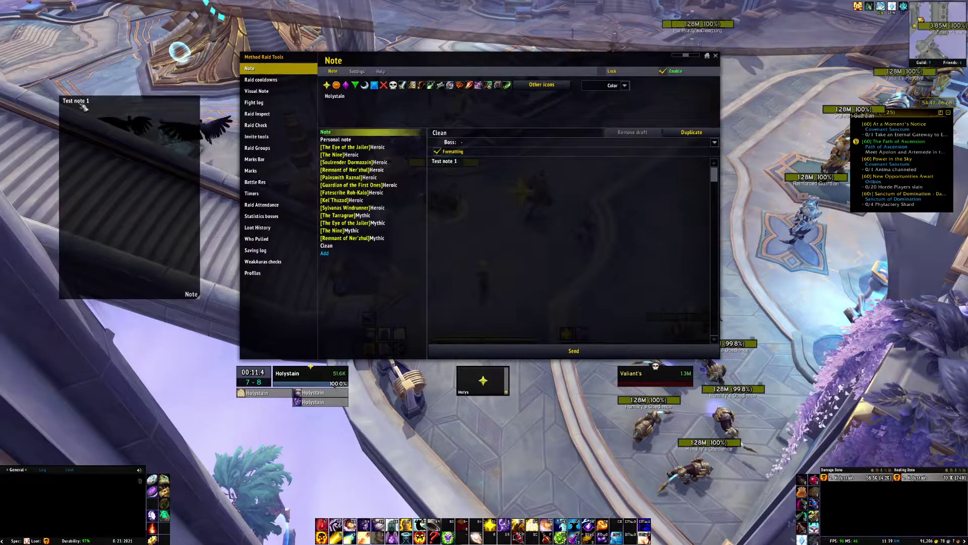
drag(179, 206, 161, 159)
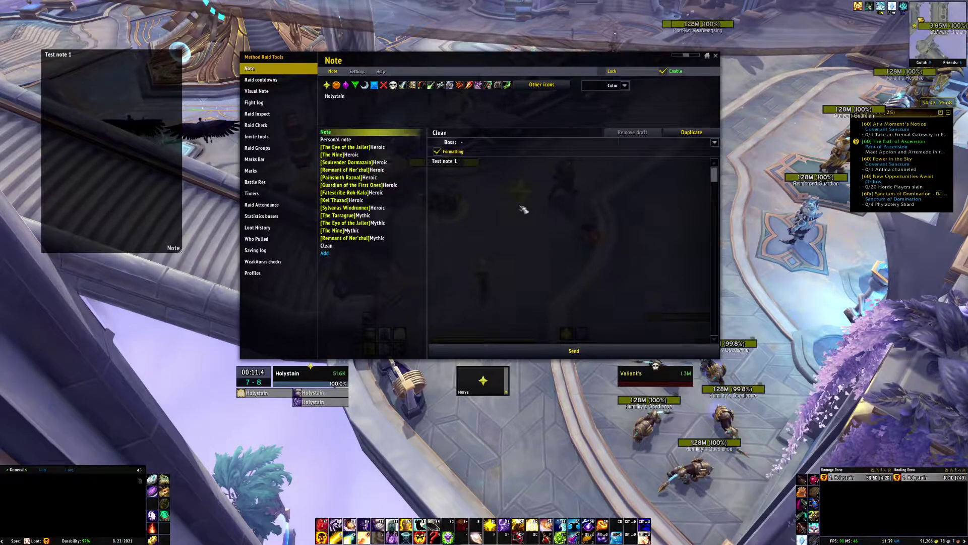
click(357, 71)
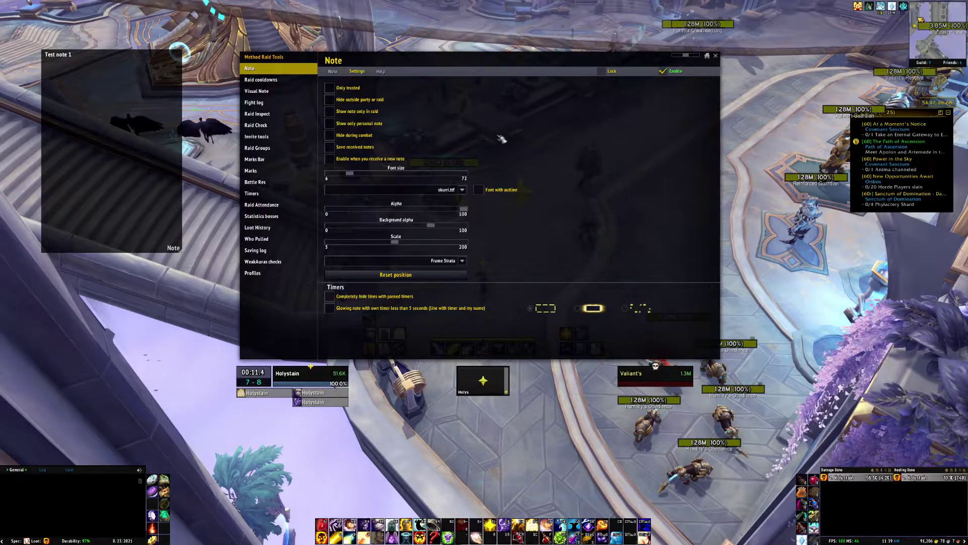
mouse_move(369, 179)
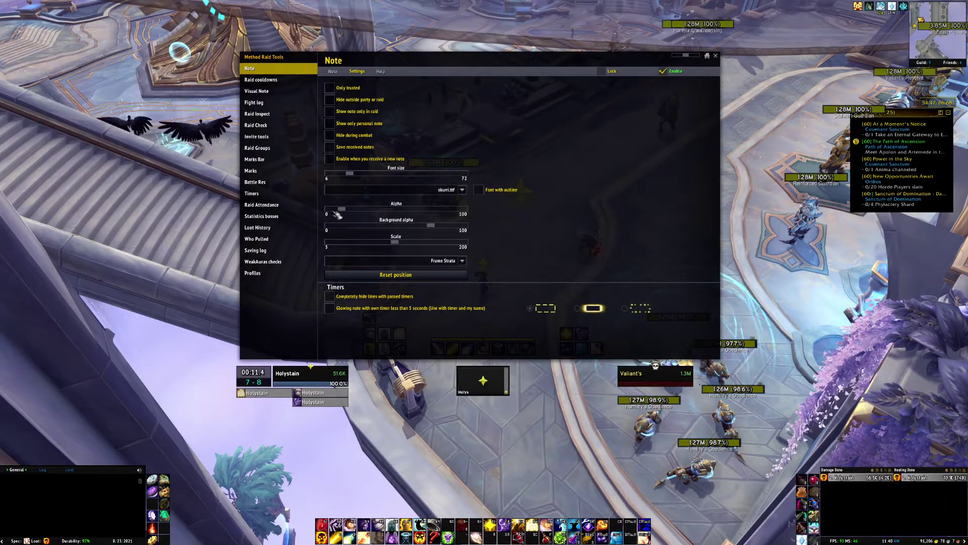
mouse_move(432, 229)
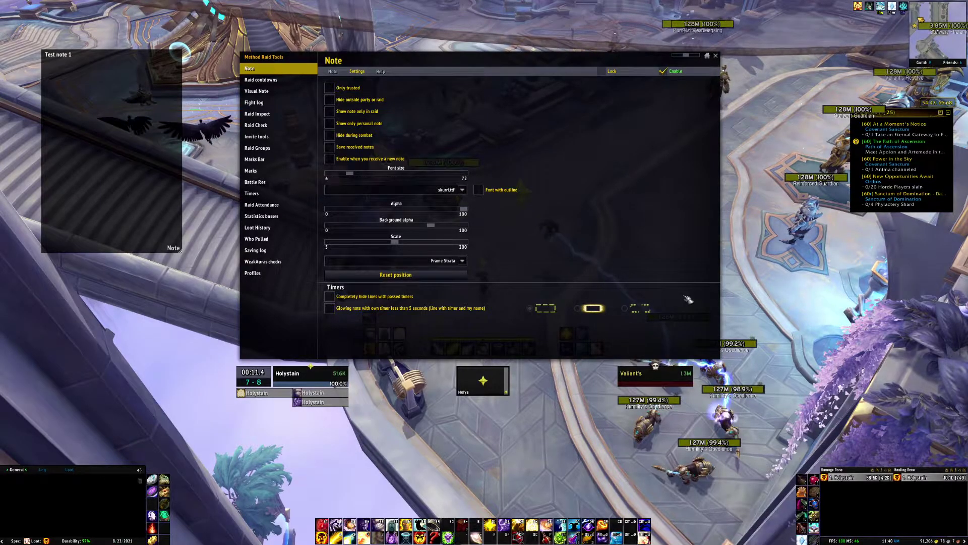
click(337, 73)
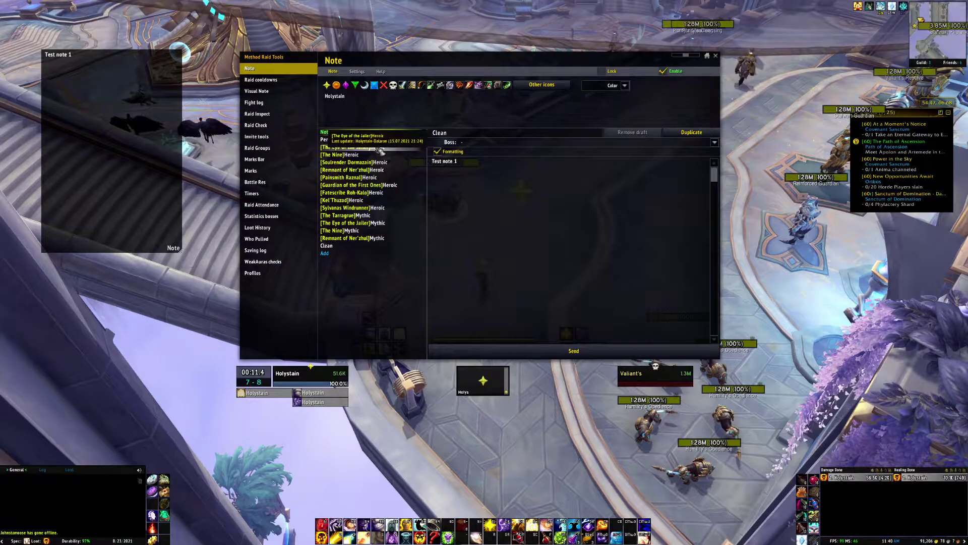
Open the [Remnant of Ner'zhul] Mythic note, then switch to the healing spreadsheet in the browser
click(405, 239)
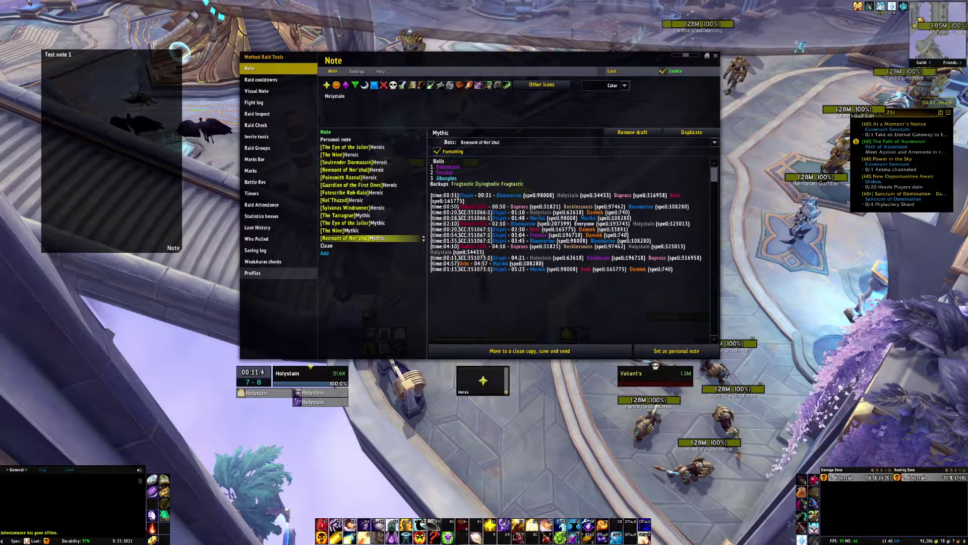
key(alt+Tab)
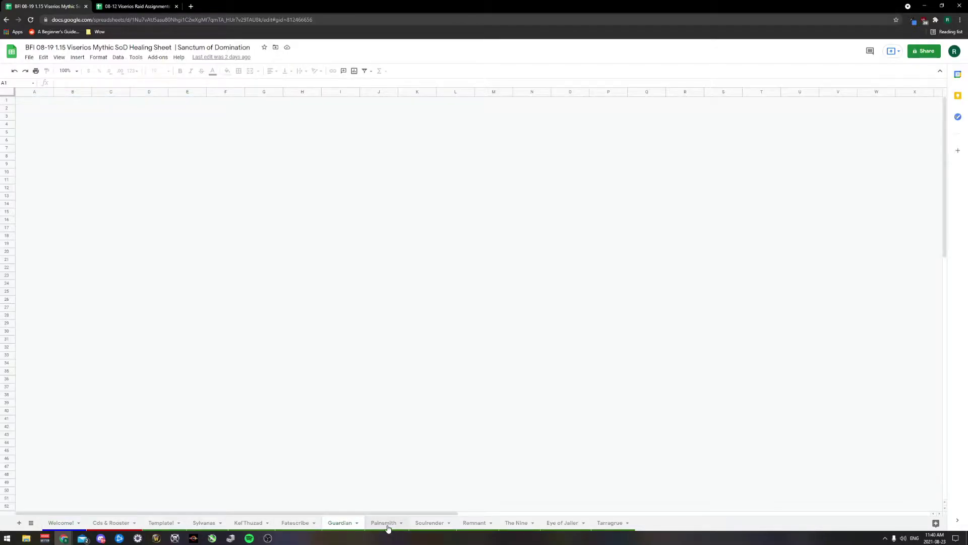
View the Remnant sheet and the roster names on the Cds & Rooster sheet, then return to Remnant
click(475, 523)
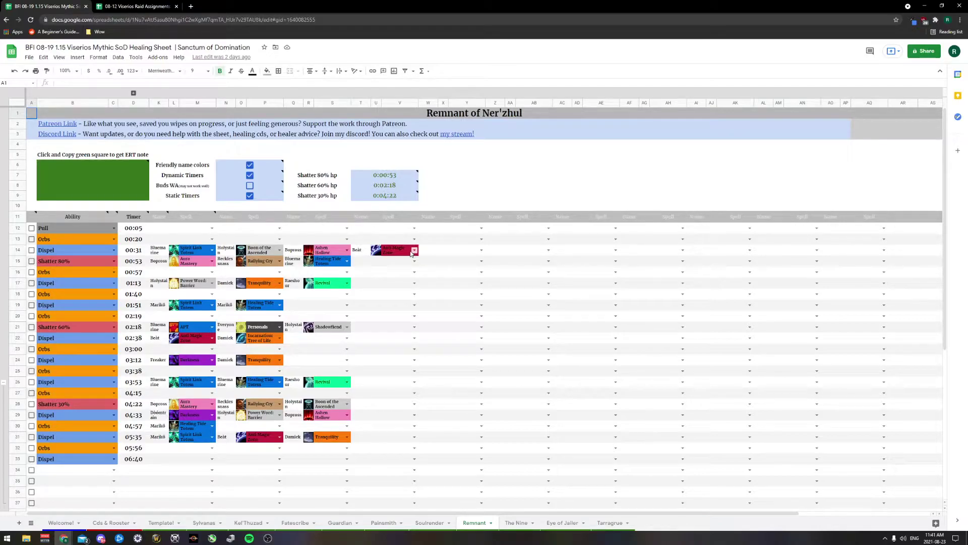
click(116, 525)
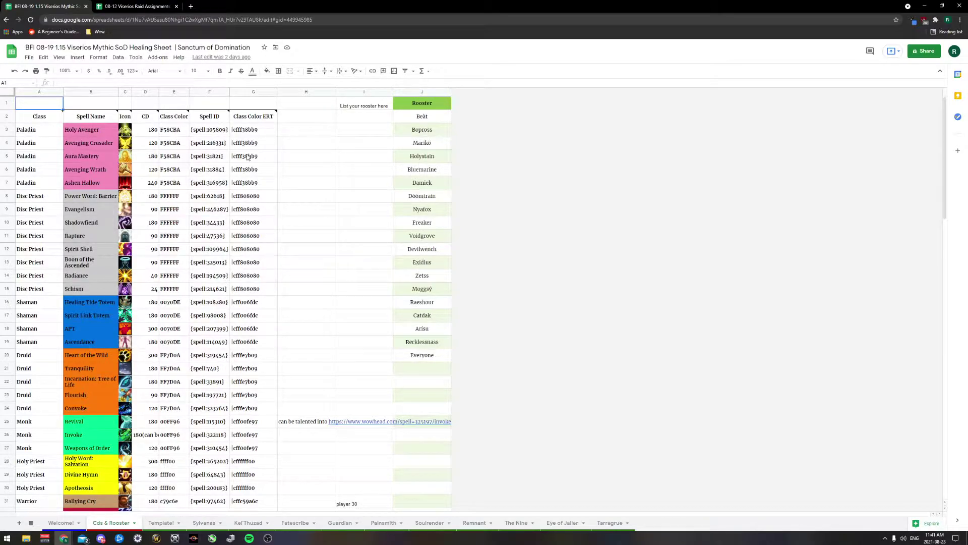
drag(422, 117, 462, 351)
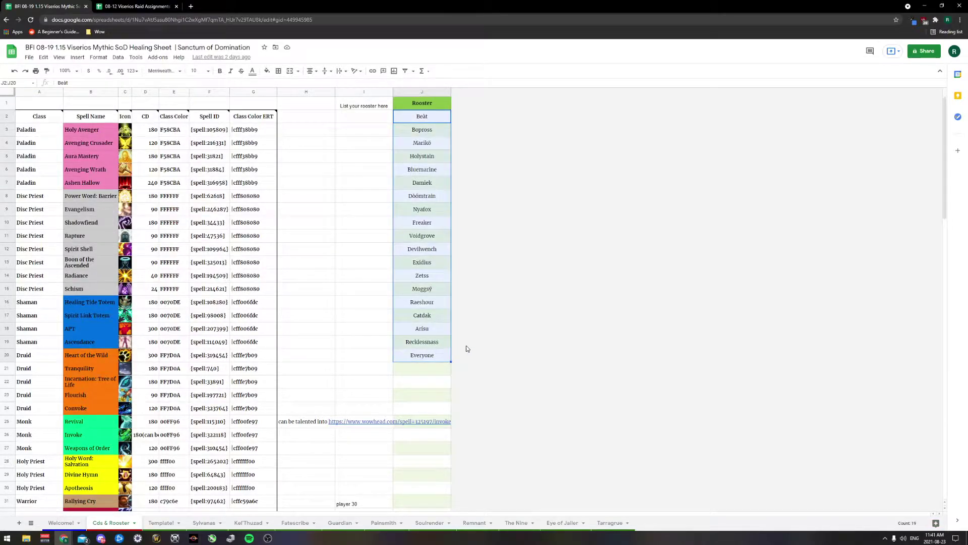
click(447, 343)
click(472, 523)
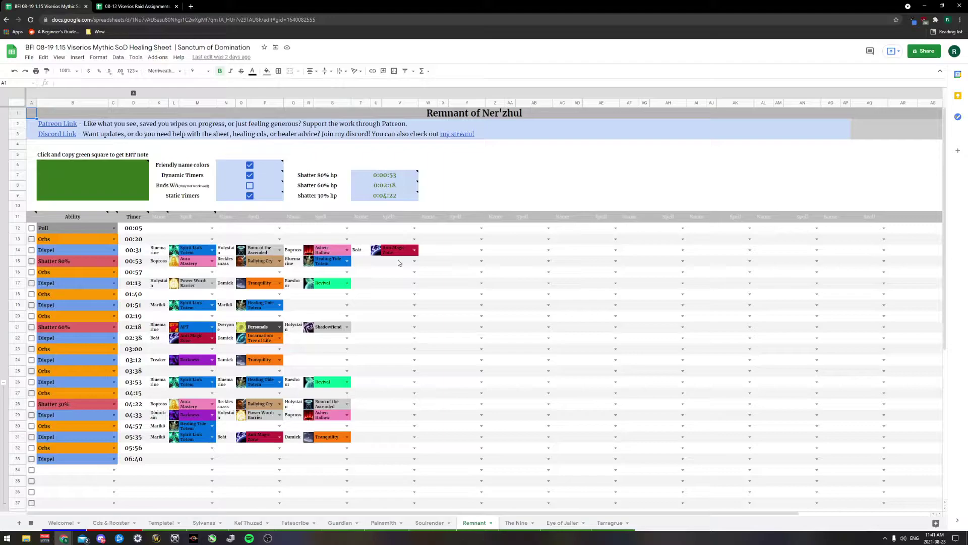
Check the spell choices in cell Y14 without changing them, then briefly switch to the game and back
click(481, 250)
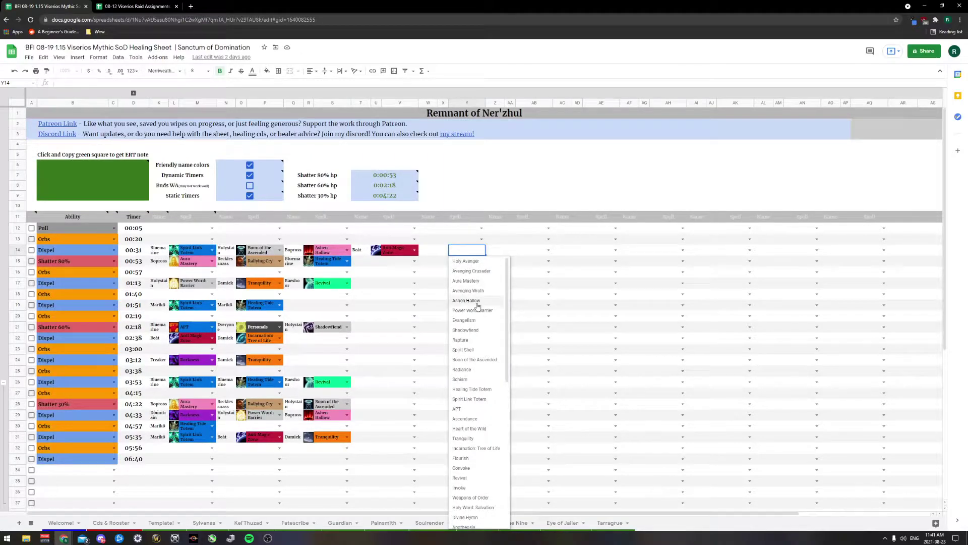
click(435, 251)
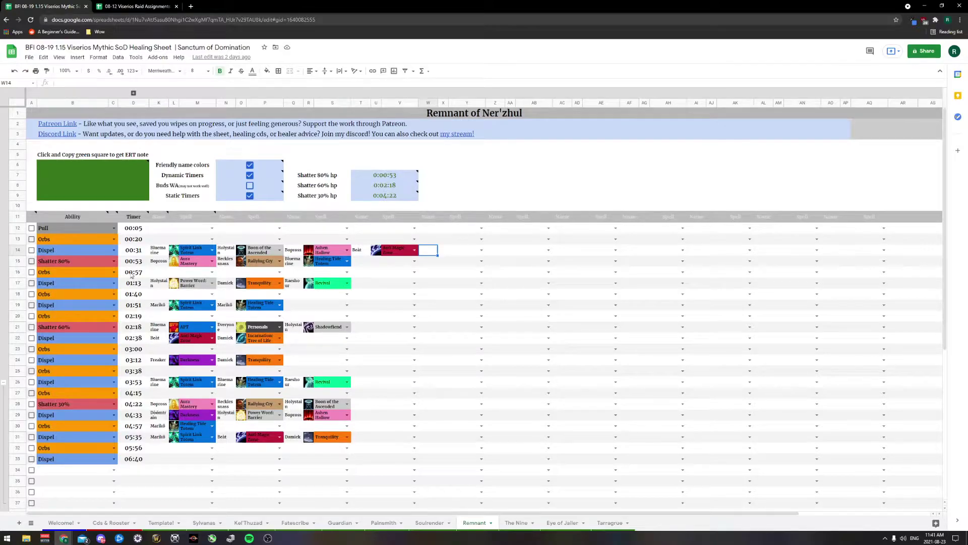
click(520, 185)
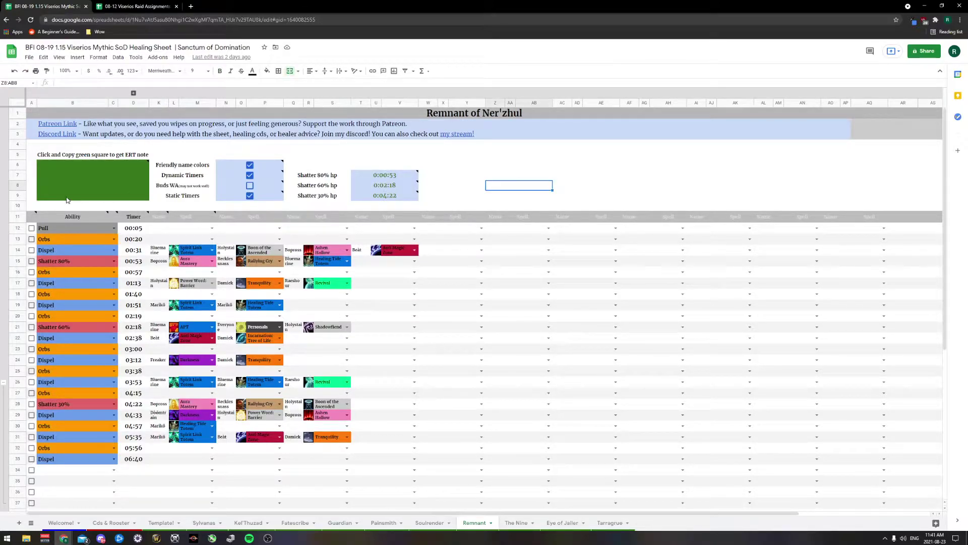
mouse_move(269, 542)
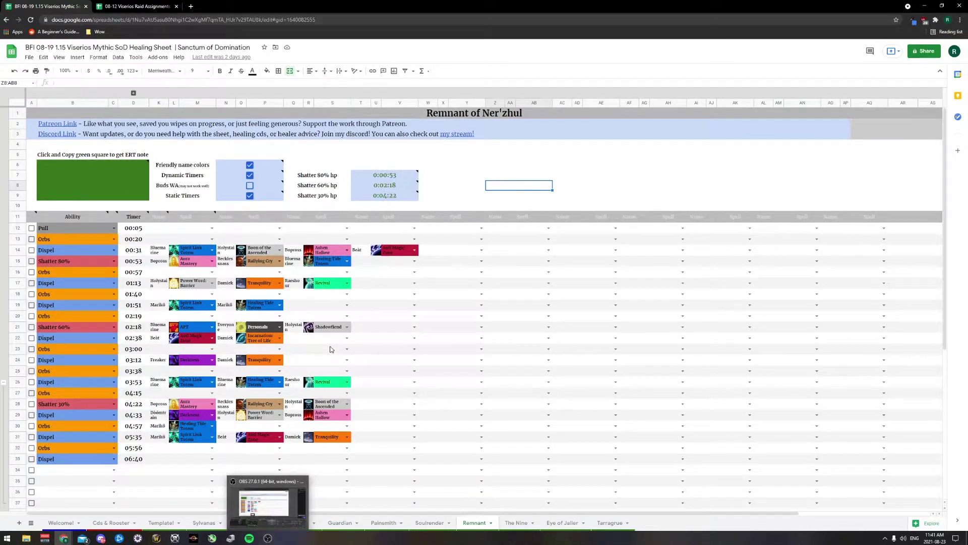
click(157, 538)
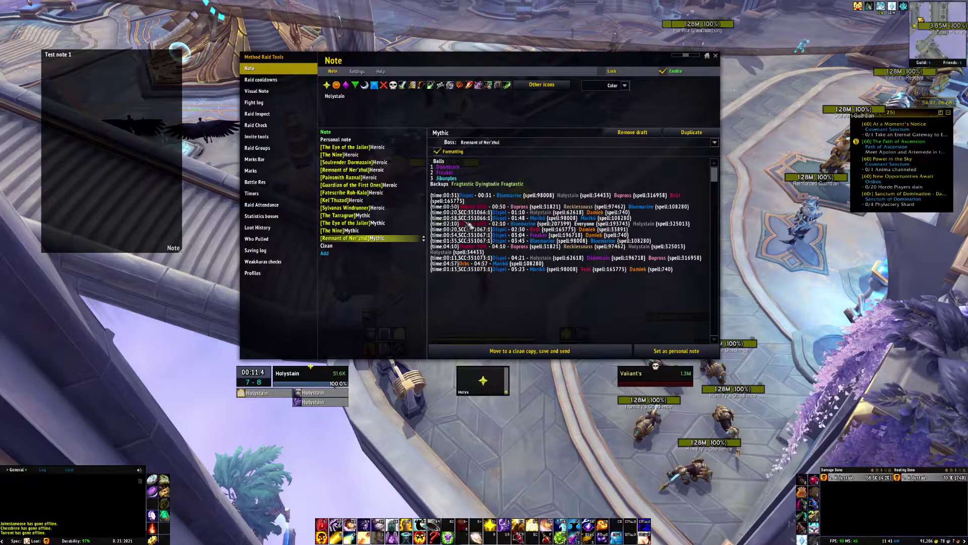
key(alt+Tab)
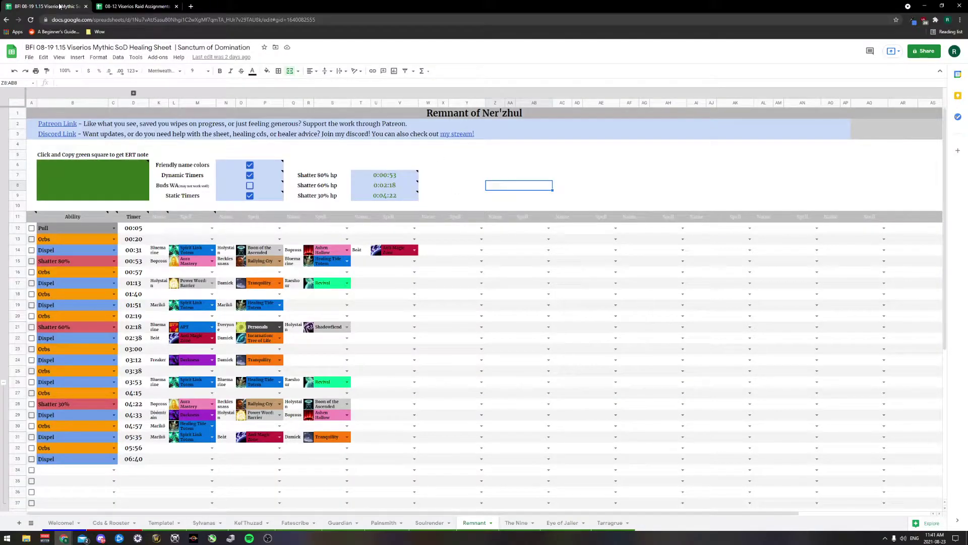
Review the top of the Raid Assignments sheet in the second spreadsheet, then bring the game back
click(133, 6)
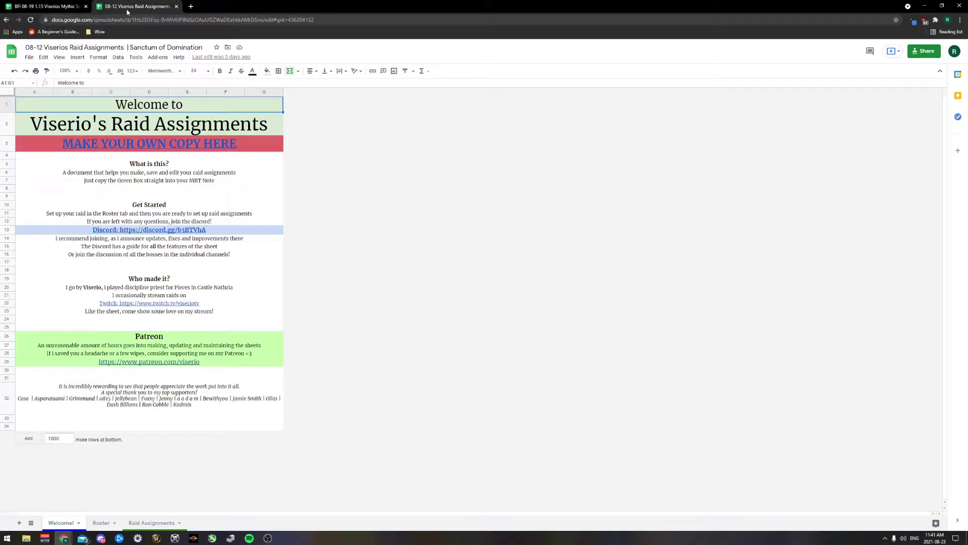
click(151, 522)
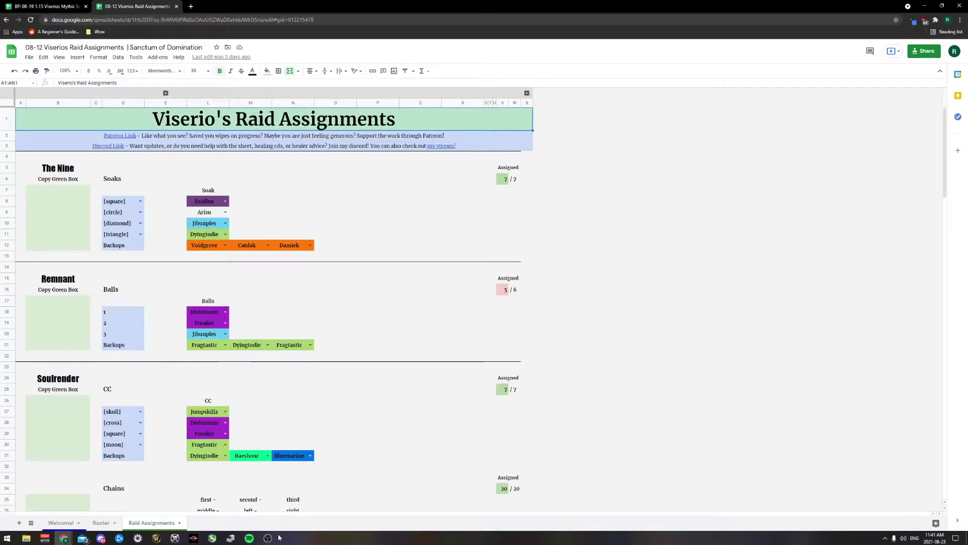
scroll(263, 415, up, 5)
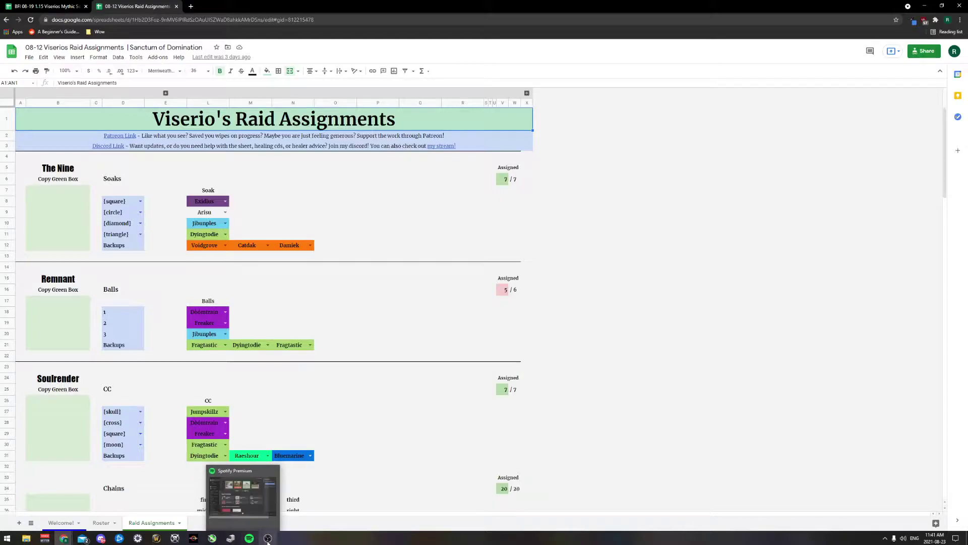
click(156, 538)
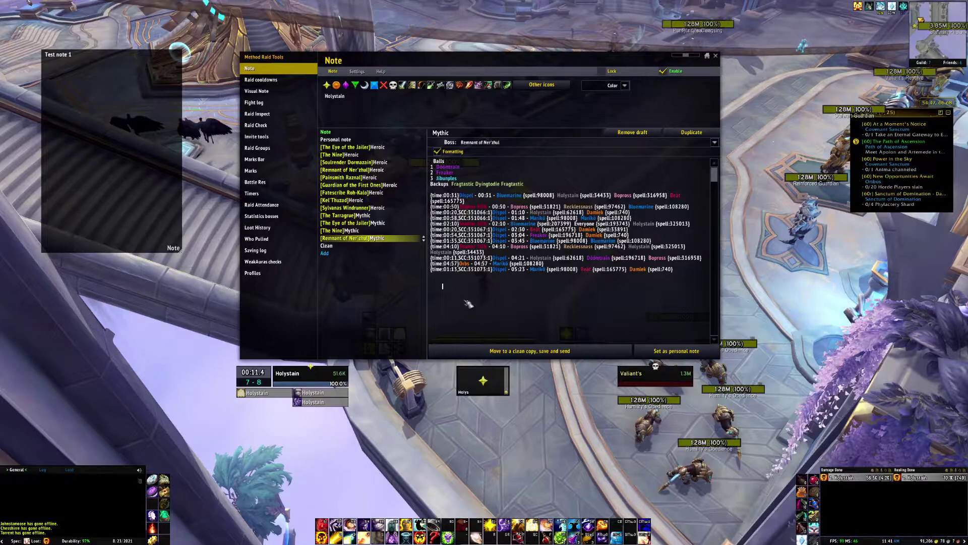
Save and send a clean copy of the Remnant Mythic note, then reposition the note display and window
click(555, 351)
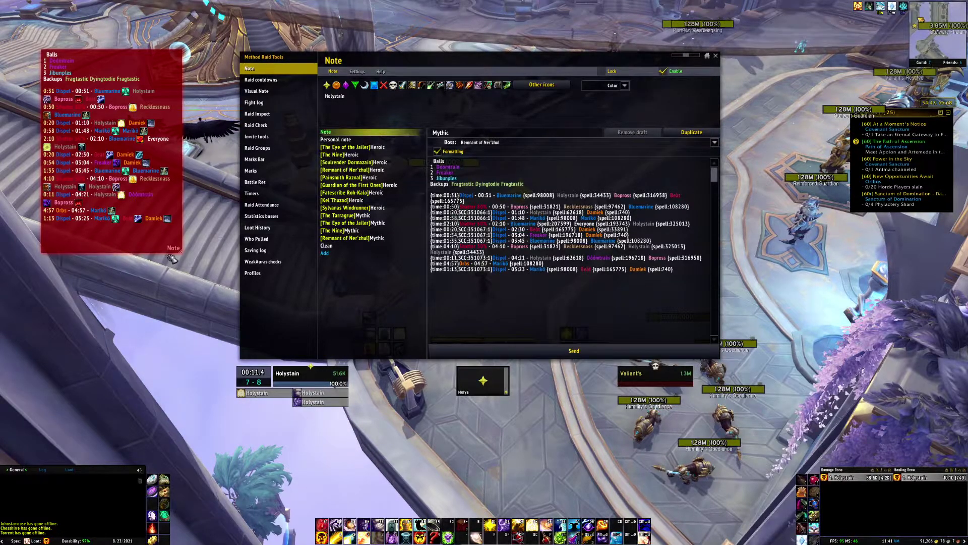
drag(186, 254, 156, 307)
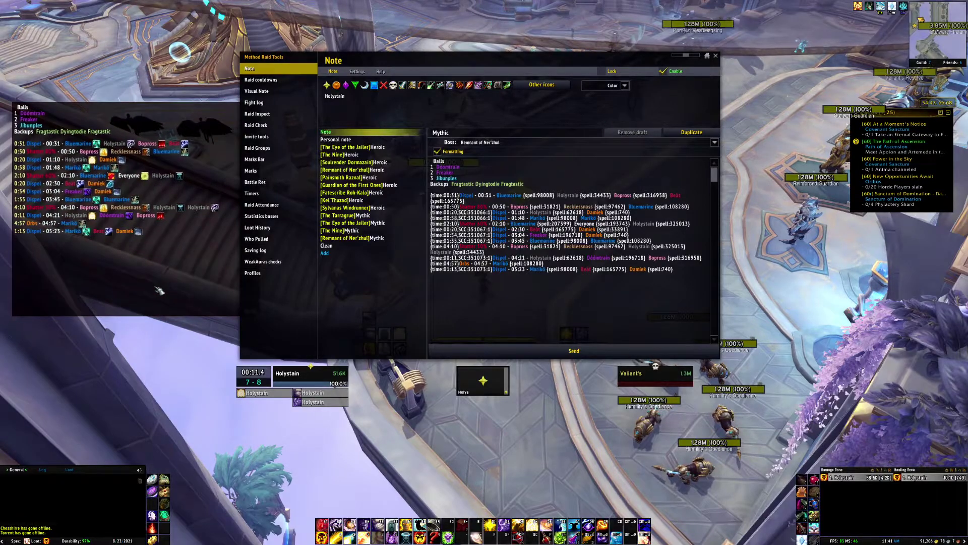
drag(434, 105, 473, 100)
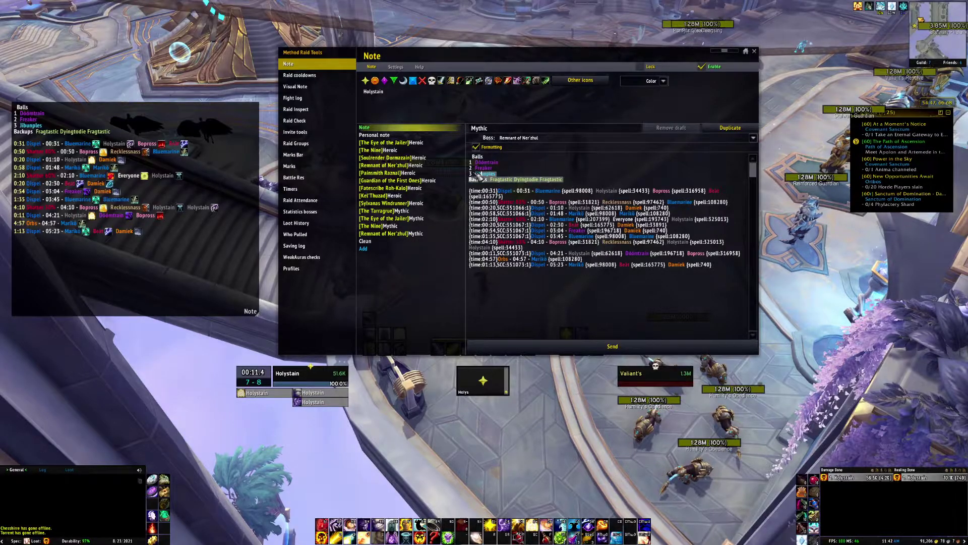
Select the Balls assignment lines with Formatting unchecked, then switch to the empty Personal note
drag(479, 177, 637, 154)
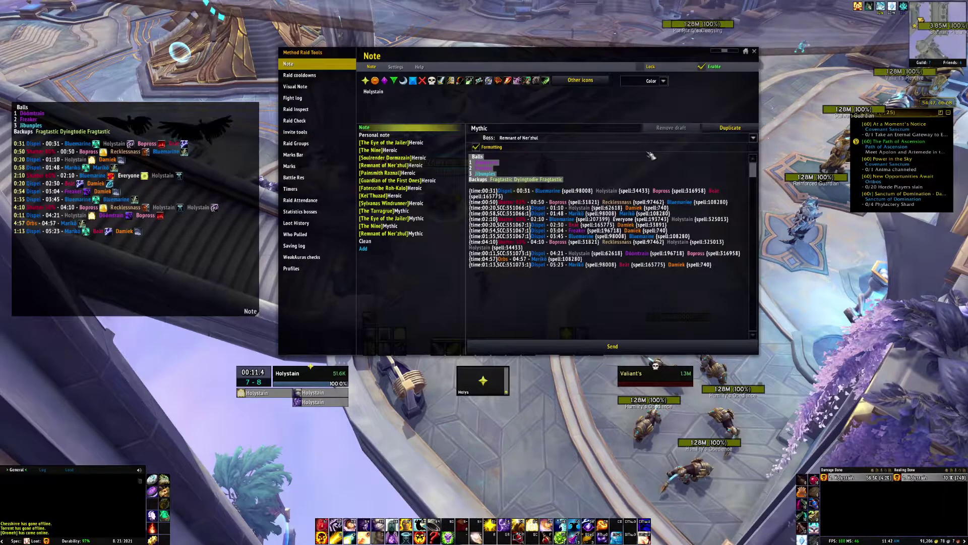
click(475, 147)
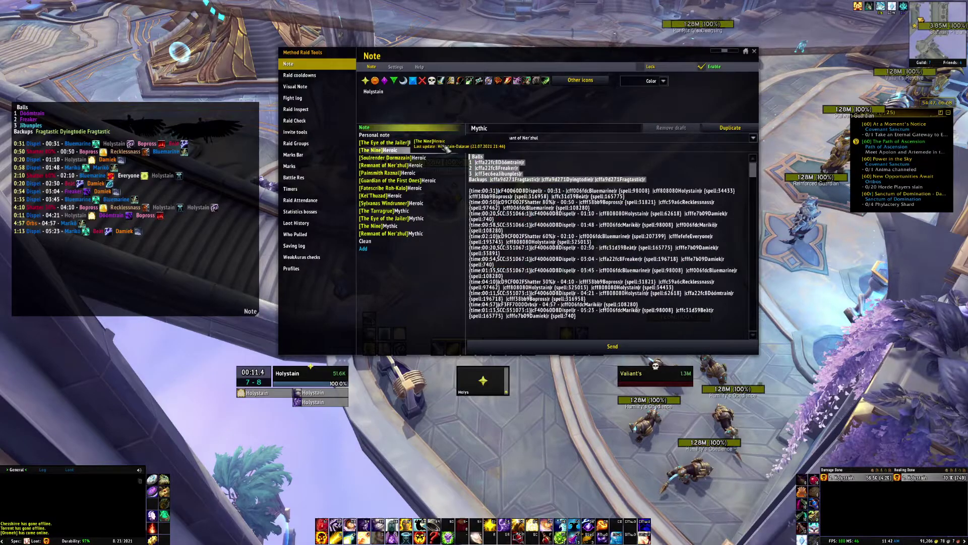
click(374, 134)
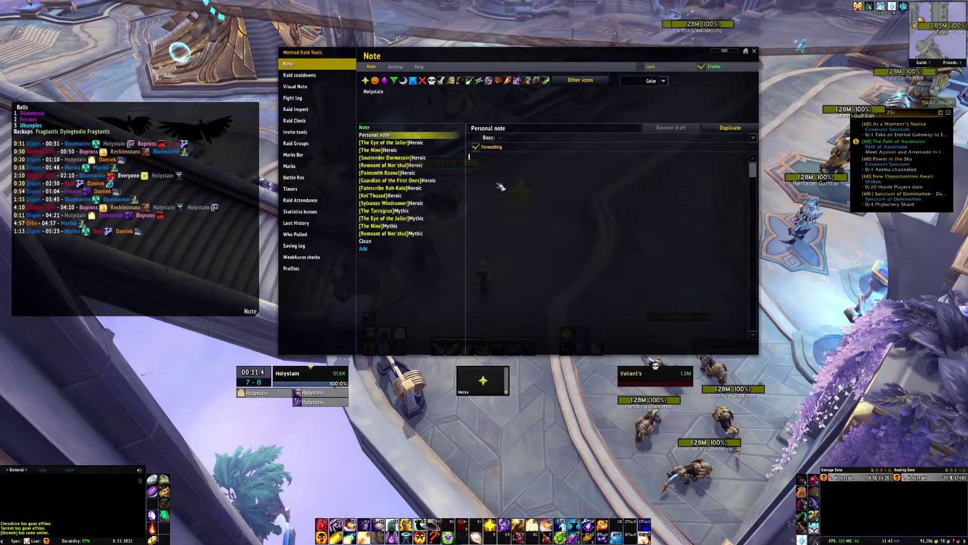
Paste the Balls assignments into the Personal note, toggle 'Show only personal note', and resize the note frame
text(Balls 1 Doomtrain 2 Freaker 3 Jibunples Backups Fragtastic Dyingtodie Fragtastic)
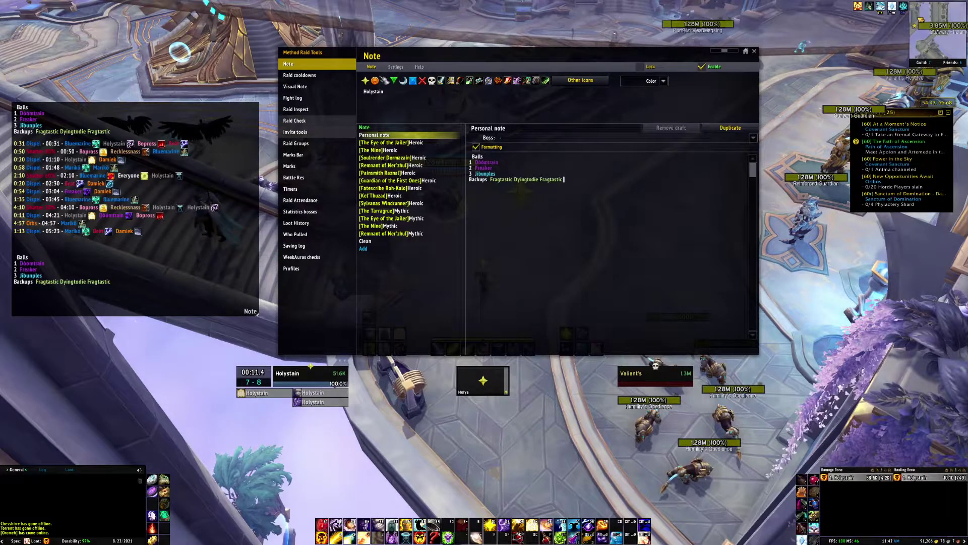
click(403, 68)
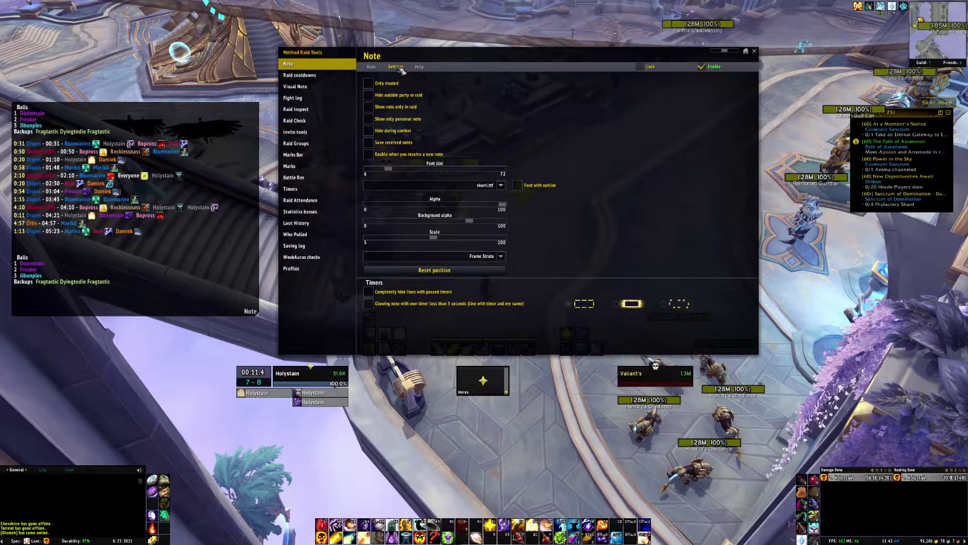
click(368, 119)
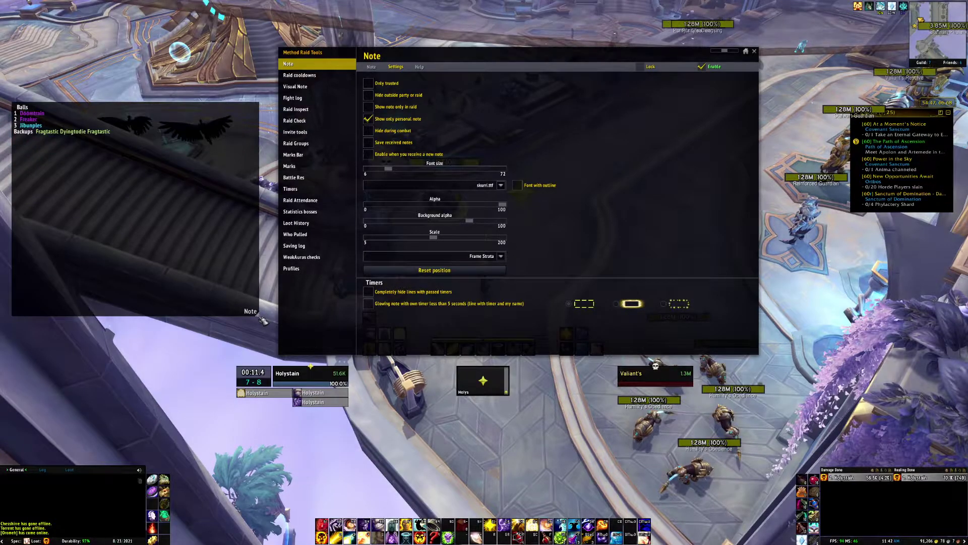
drag(263, 320, 144, 152)
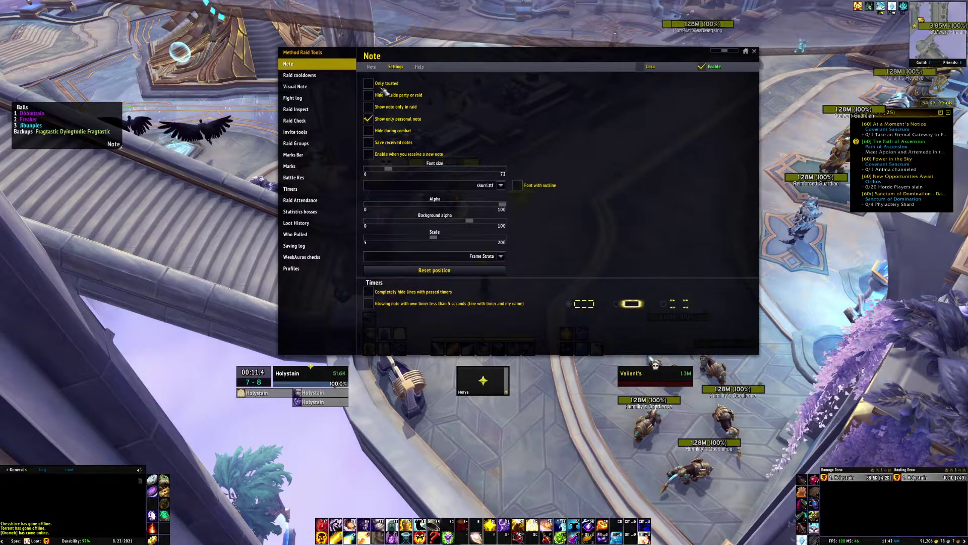
click(371, 67)
drag(123, 151, 247, 294)
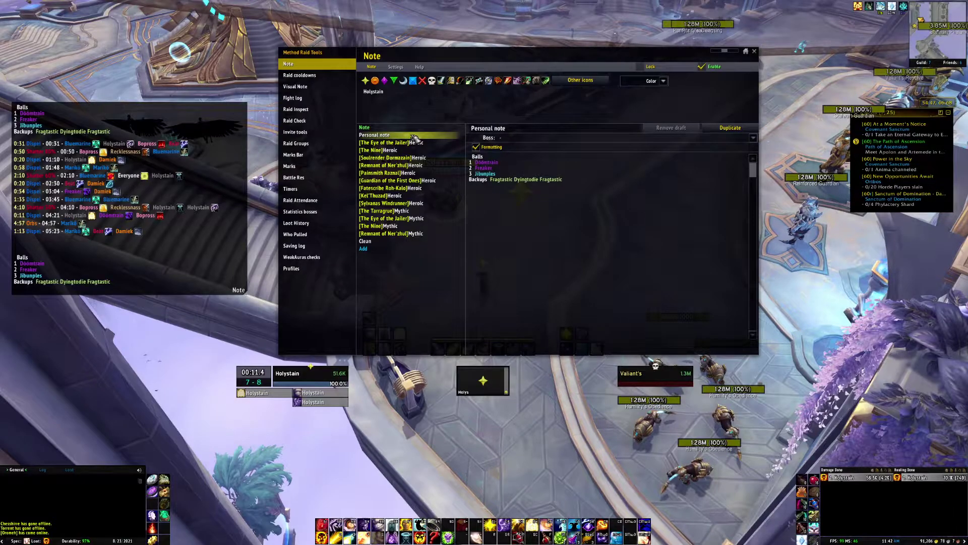
Clear the Personal note text, then return to the main note and review its Settings and Help
drag(563, 179, 462, 154)
key(BackSpace)
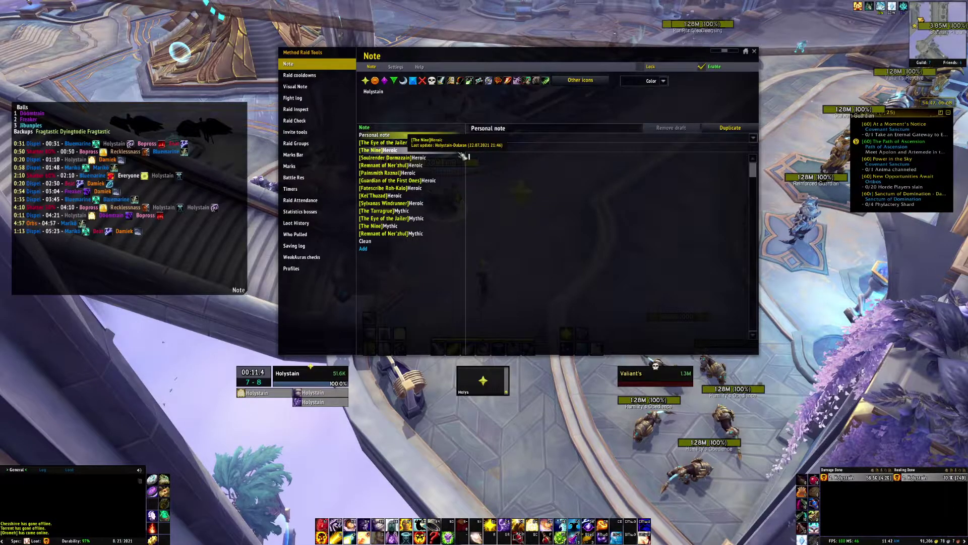
click(414, 128)
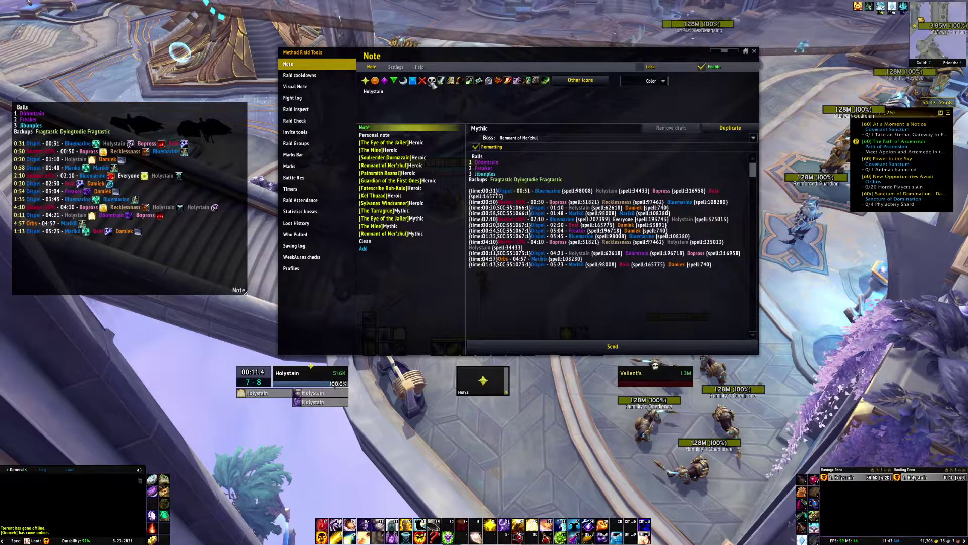
click(396, 68)
click(418, 67)
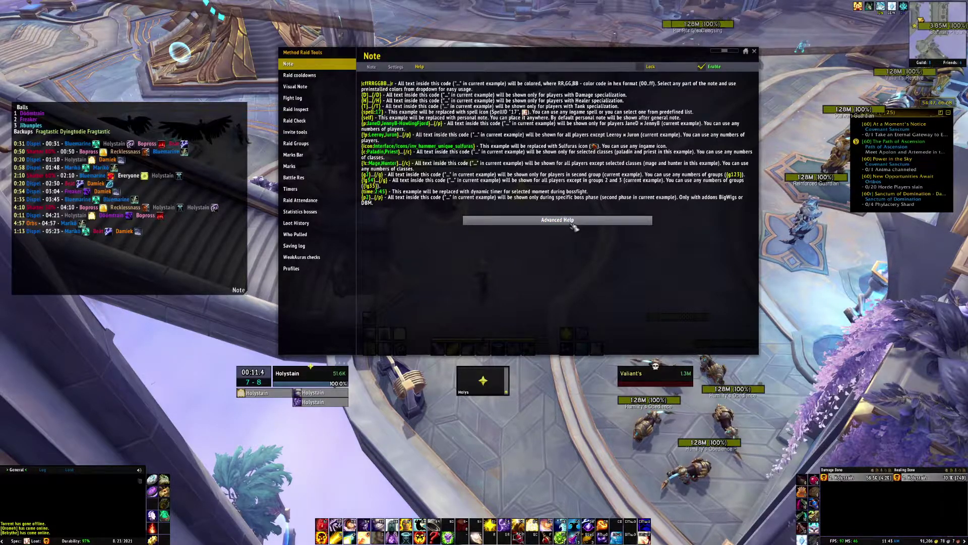
click(297, 64)
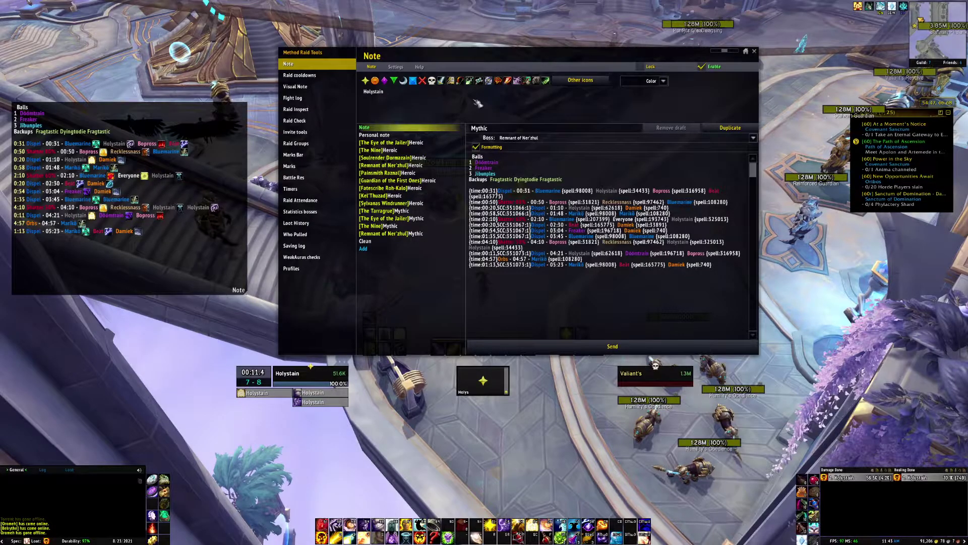
Narrow the note display, move it to the top-left corner, and lock it
drag(246, 293, 154, 293)
drag(139, 263, 132, 168)
click(640, 66)
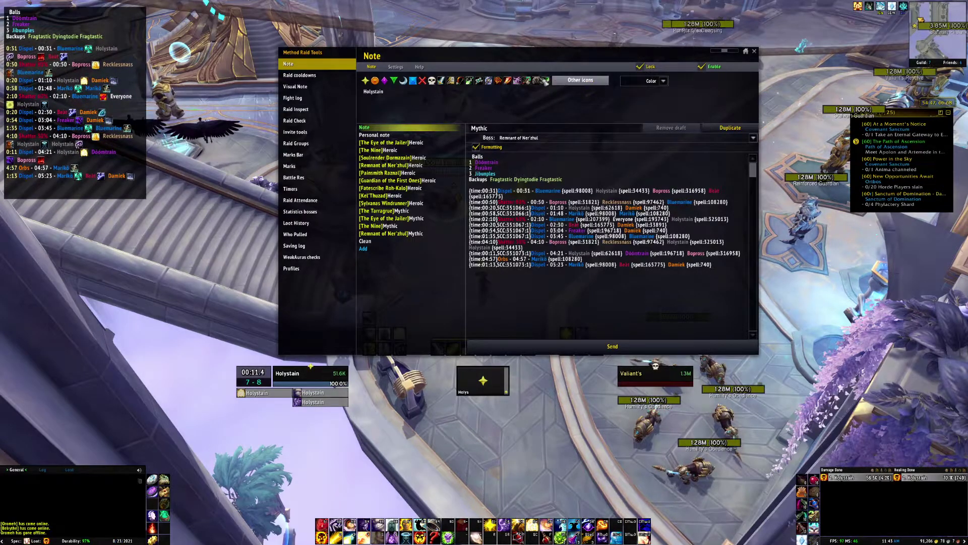
Open Raid cooldowns, check its Spells list, and enable Test Mode under Appearance to preview cooldown columns
click(317, 75)
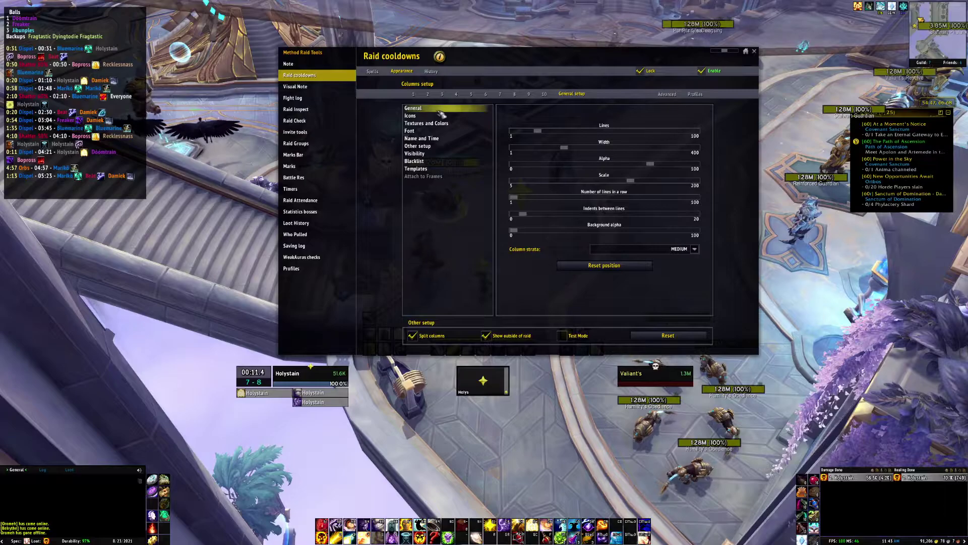
click(372, 72)
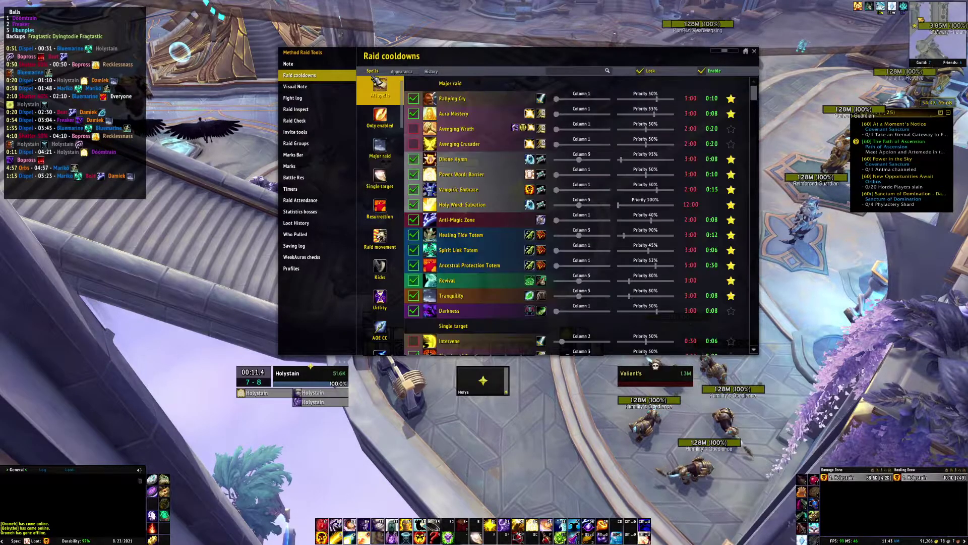
click(411, 71)
click(563, 338)
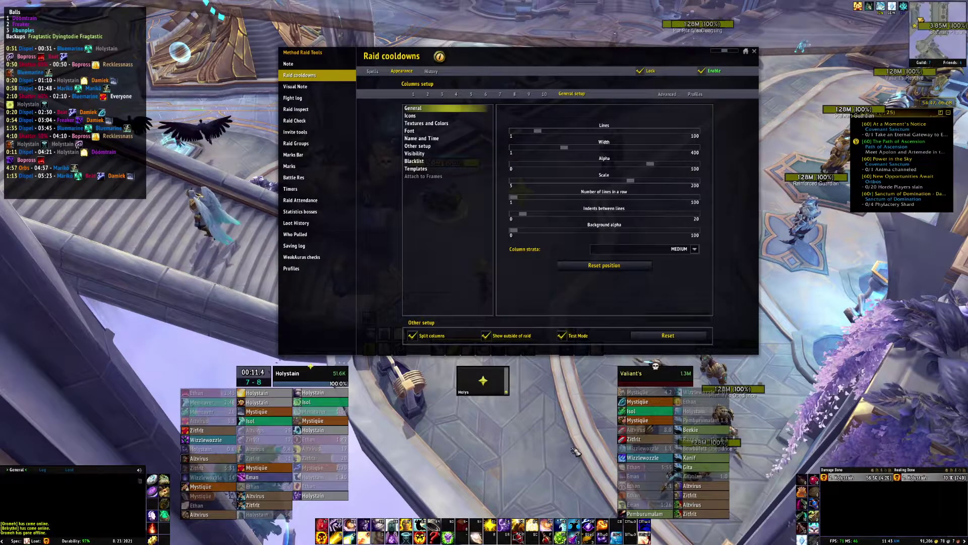
drag(717, 533, 717, 534)
drag(732, 397, 732, 398)
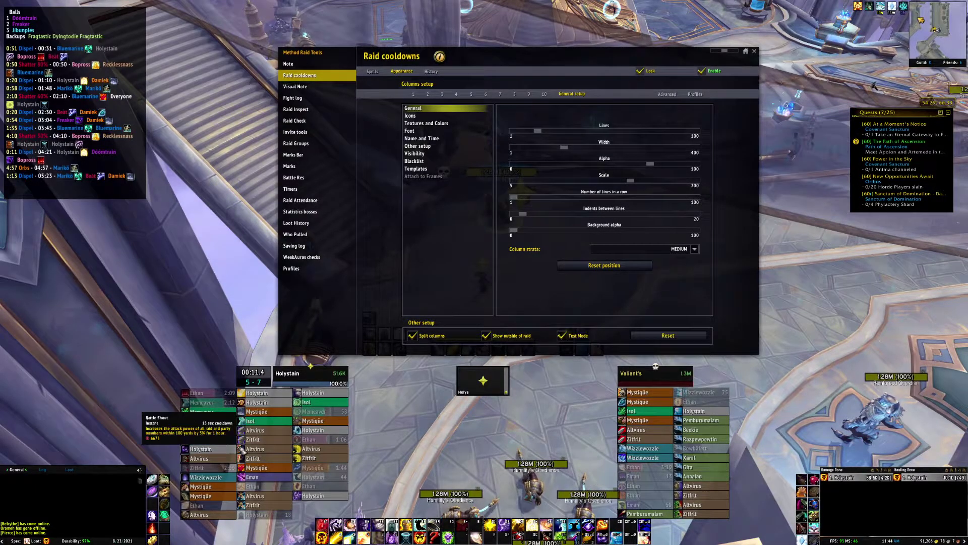
Browse the tracked cooldown spells, check column 2 appearance settings, then return to the Spells list
click(372, 71)
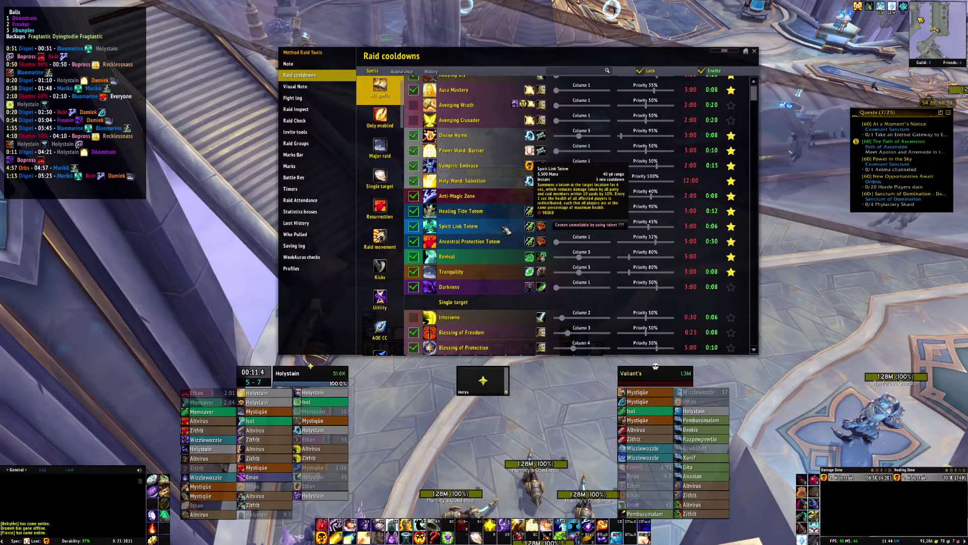
scroll(504, 225, down, 10)
scroll(504, 228, down, 10)
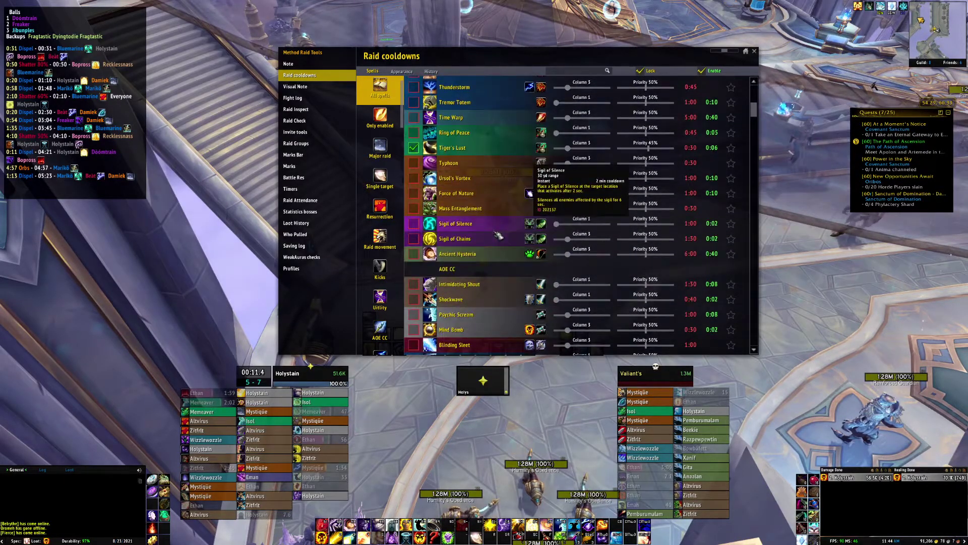
drag(754, 126, 755, 86)
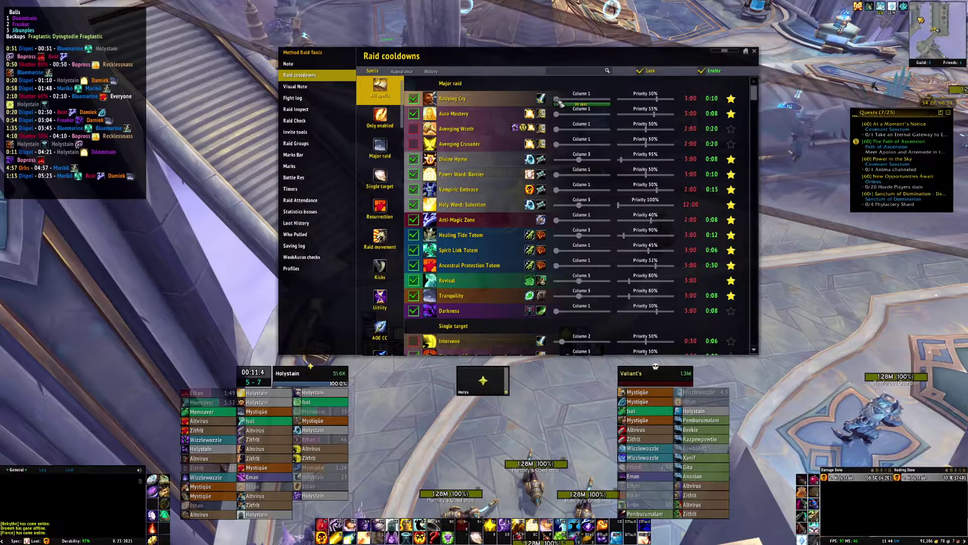
click(403, 72)
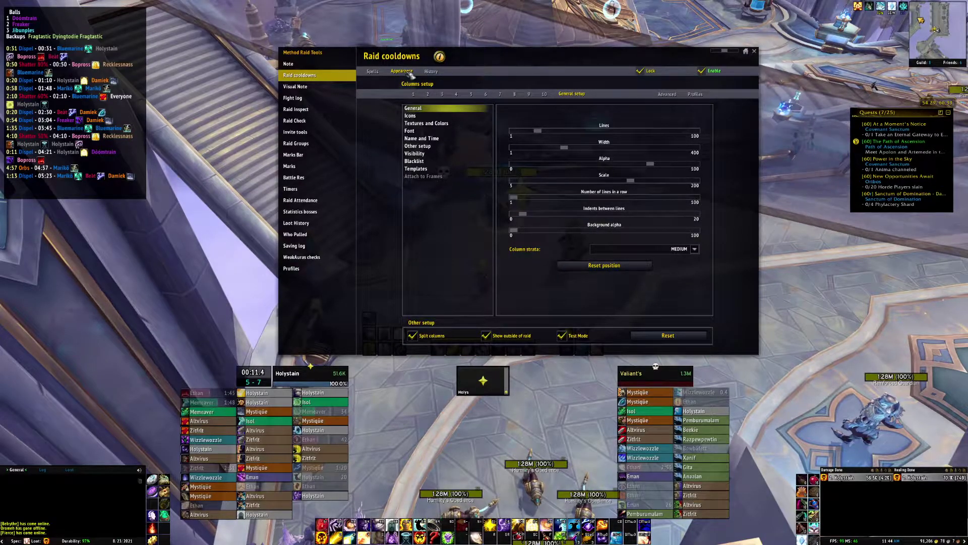
click(428, 94)
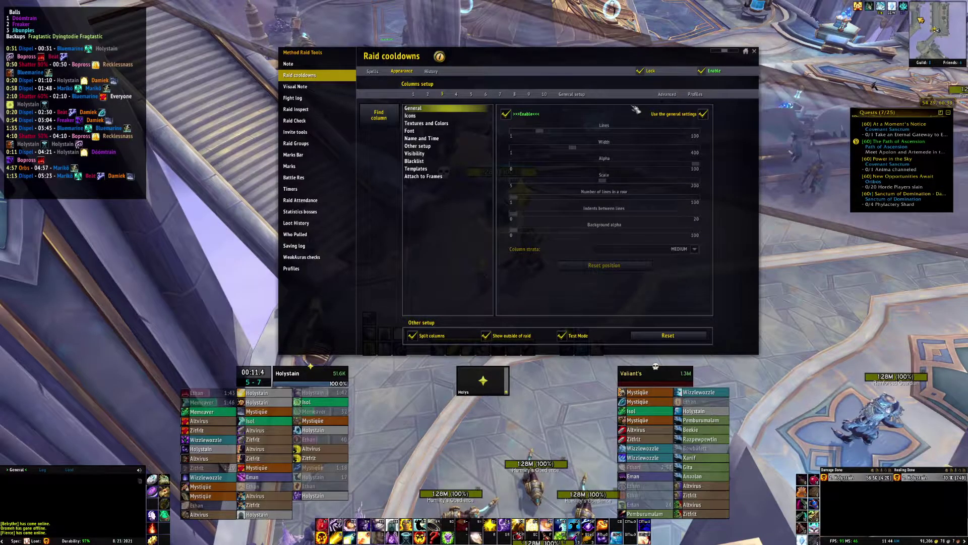
click(372, 72)
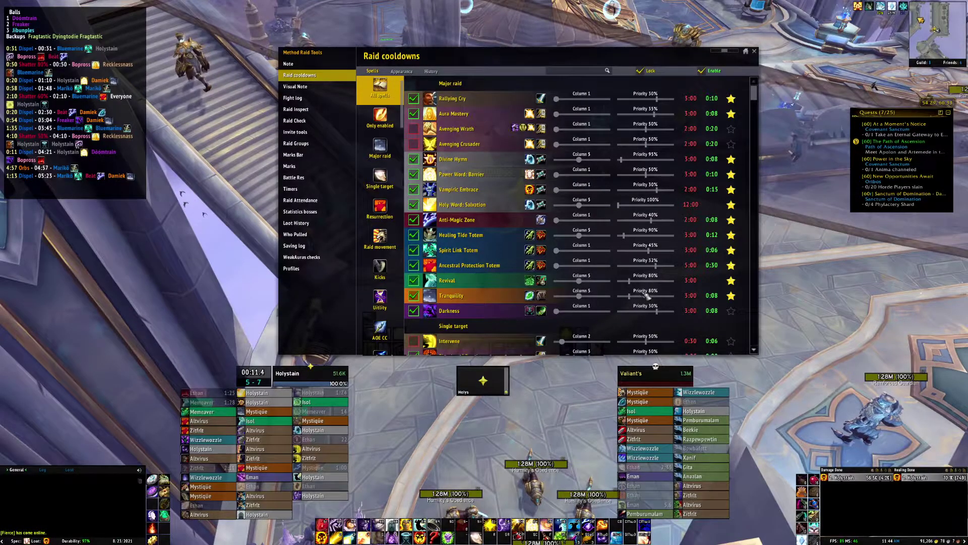
scroll(652, 194, down, 2)
scroll(653, 194, down, 3)
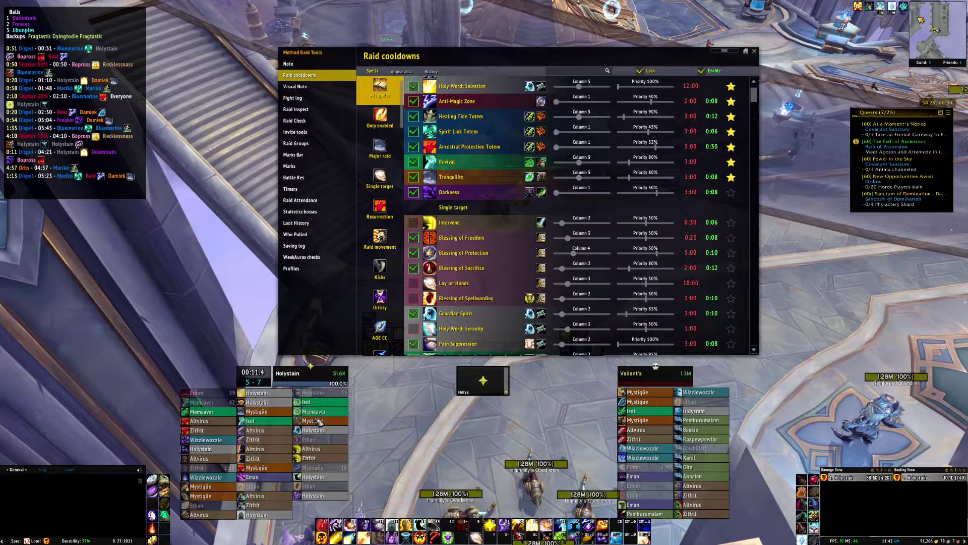
mouse_move(302, 392)
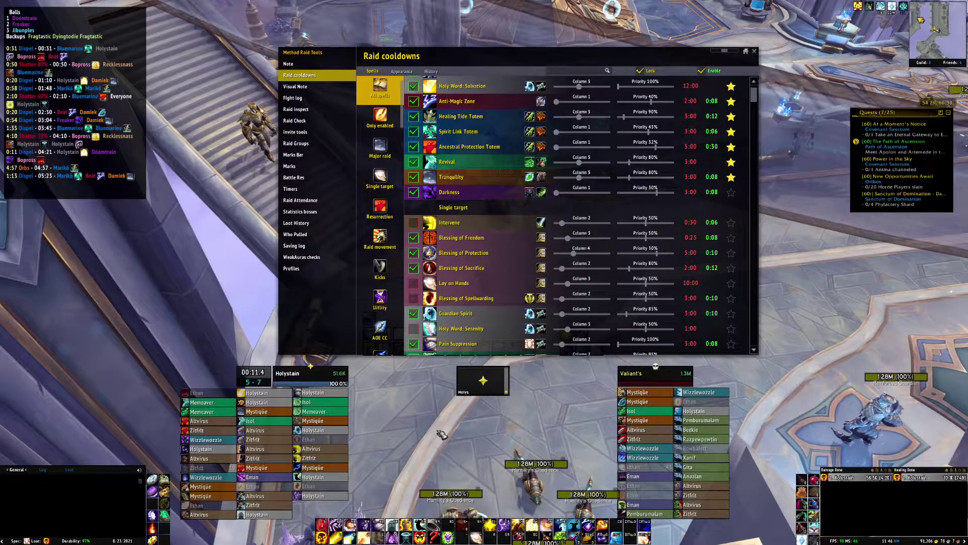
Preview the Sire P3 - 1 visual note, reset to a new blank note, then view Fight log
click(318, 88)
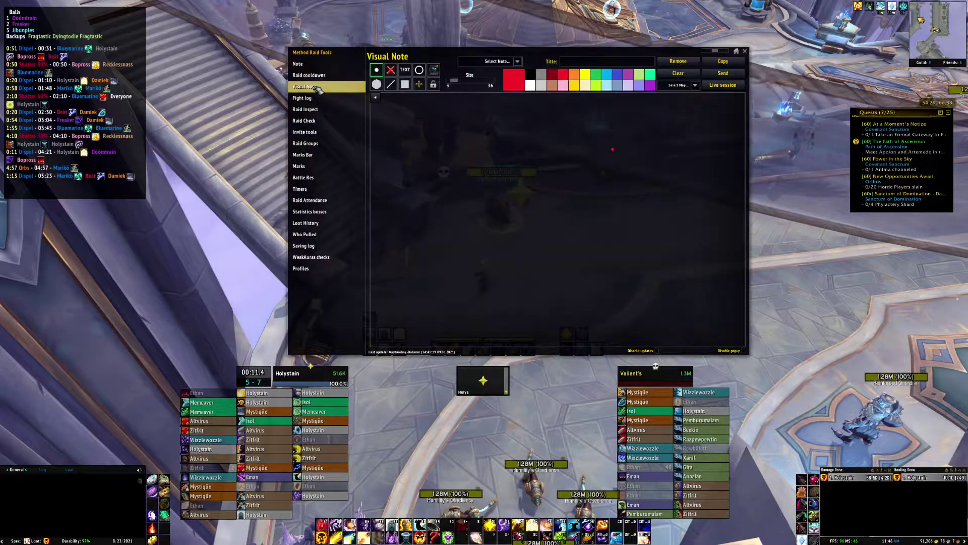
click(518, 62)
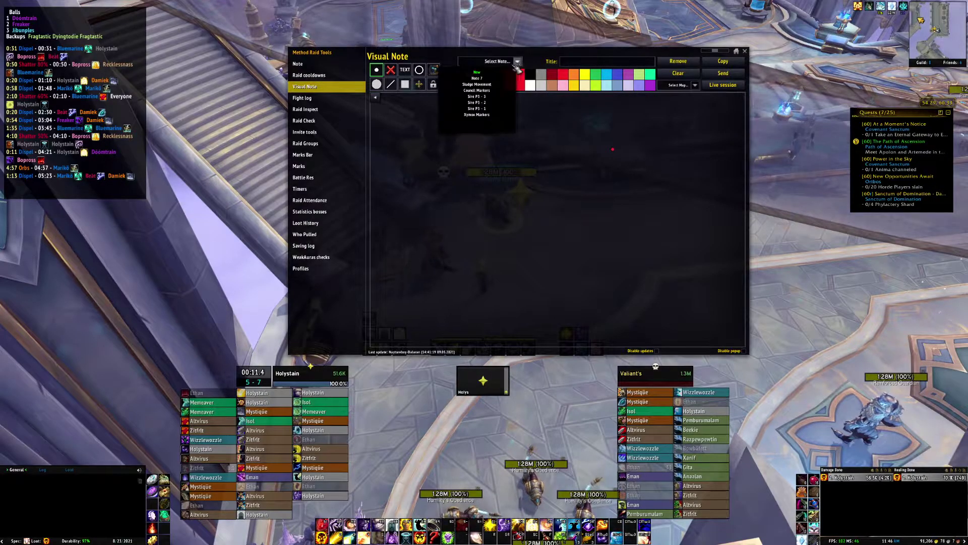
click(494, 109)
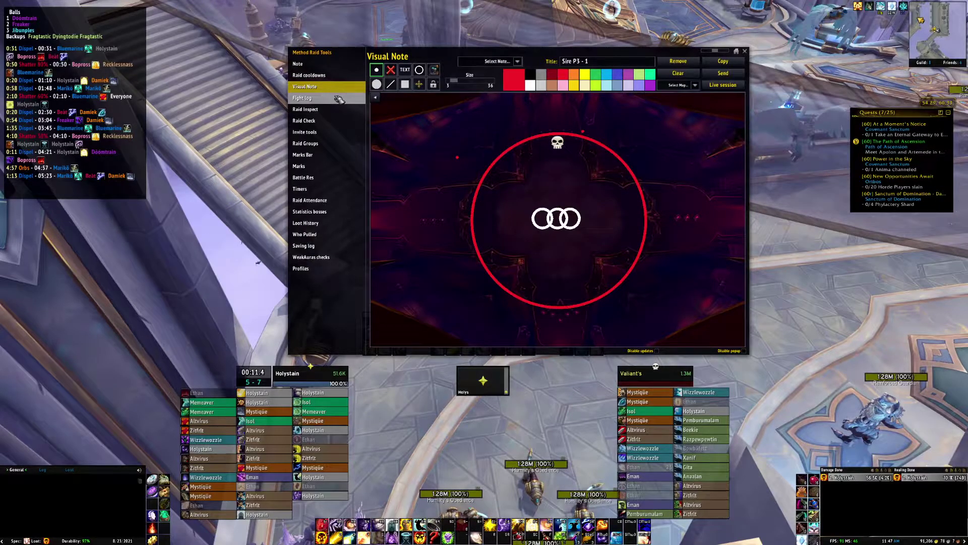
click(517, 61)
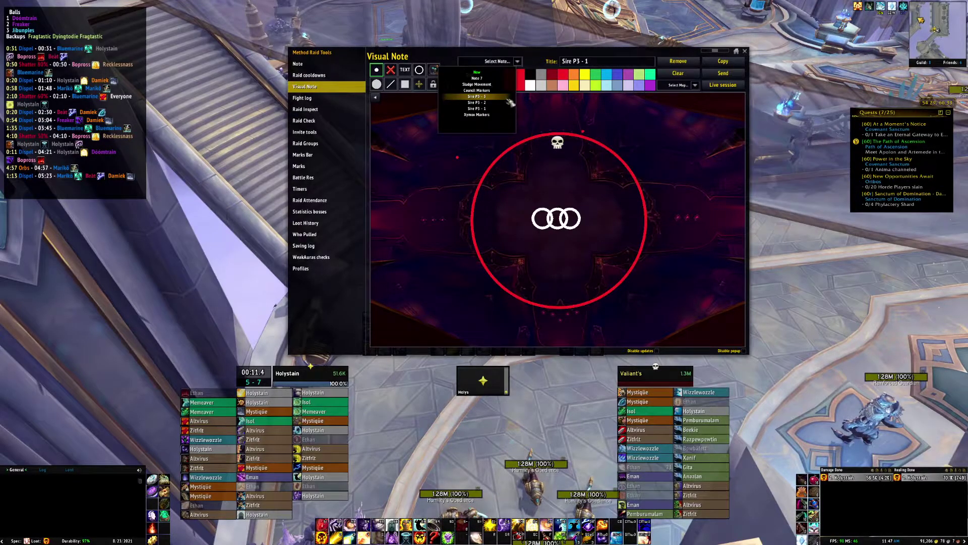
click(492, 73)
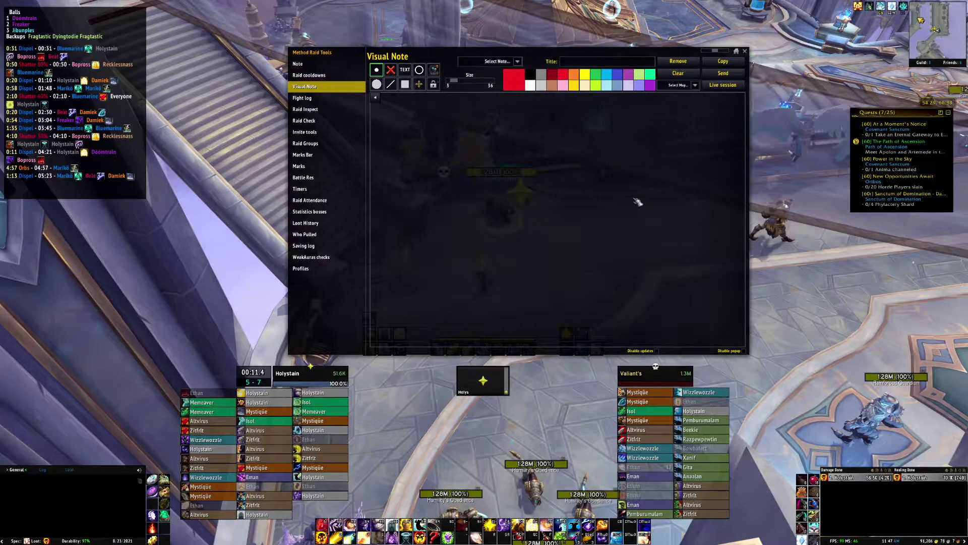
click(352, 100)
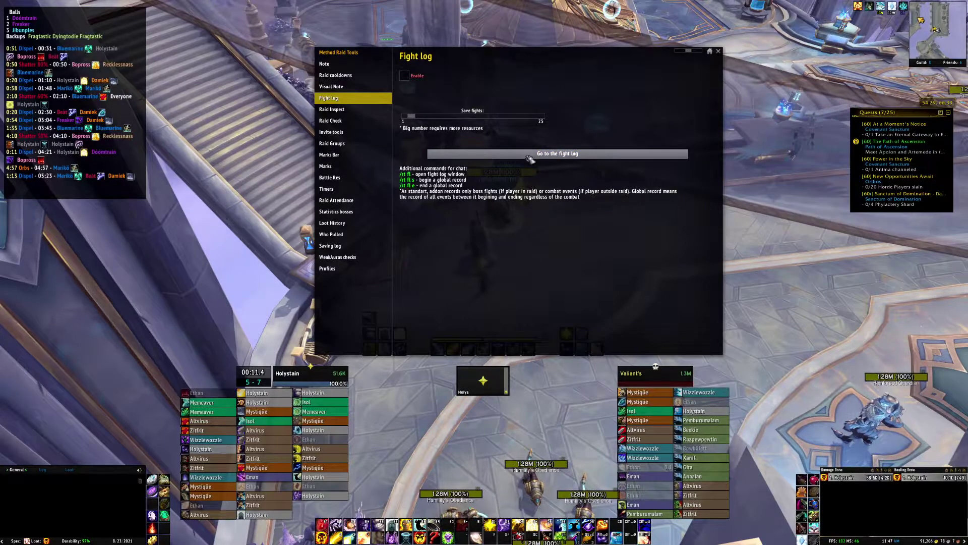
In Raid Inspect, review the Talents, Other info and Achievements tabs, ending on Equipment
click(370, 110)
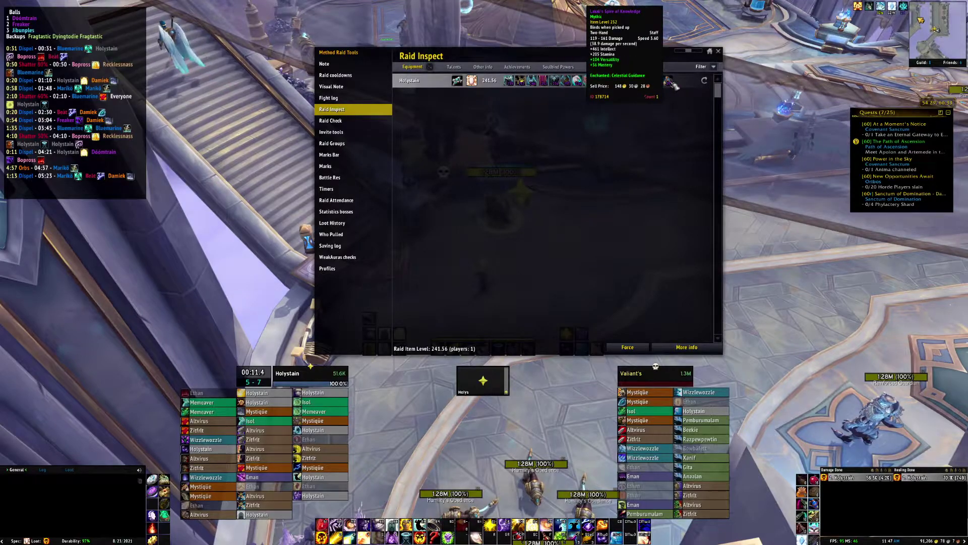
click(453, 67)
click(483, 67)
click(517, 67)
click(413, 67)
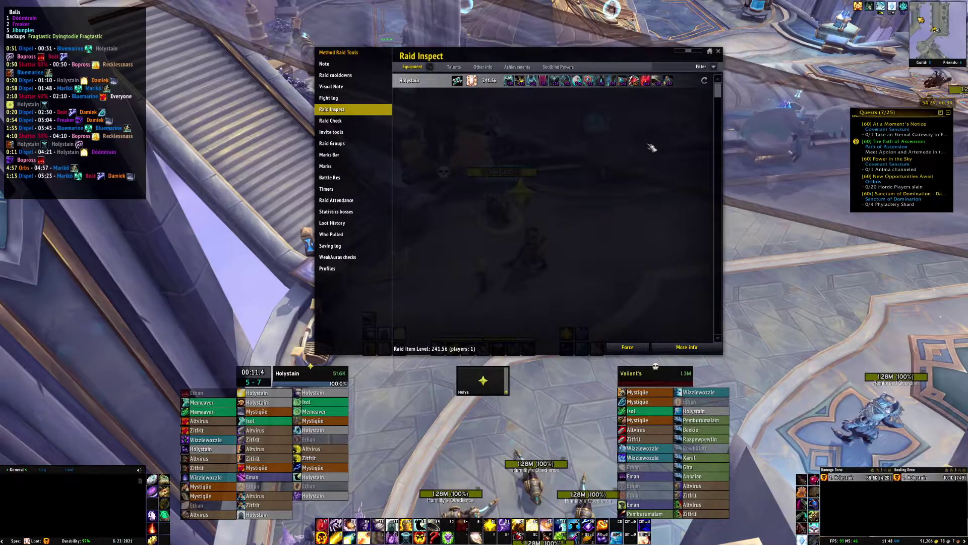
click(366, 121)
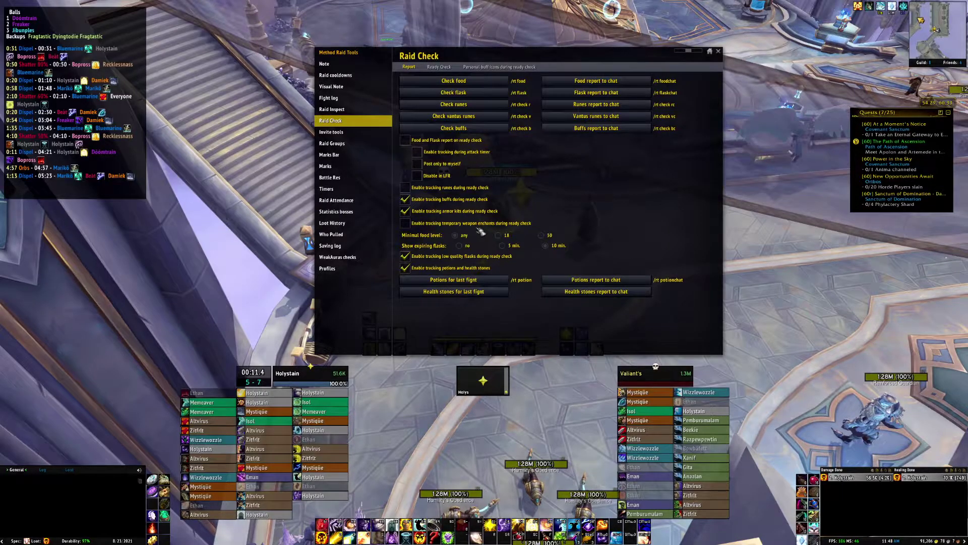
Drag the Raid Check window to the lower right corner of the screen
drag(550, 59, 788, 206)
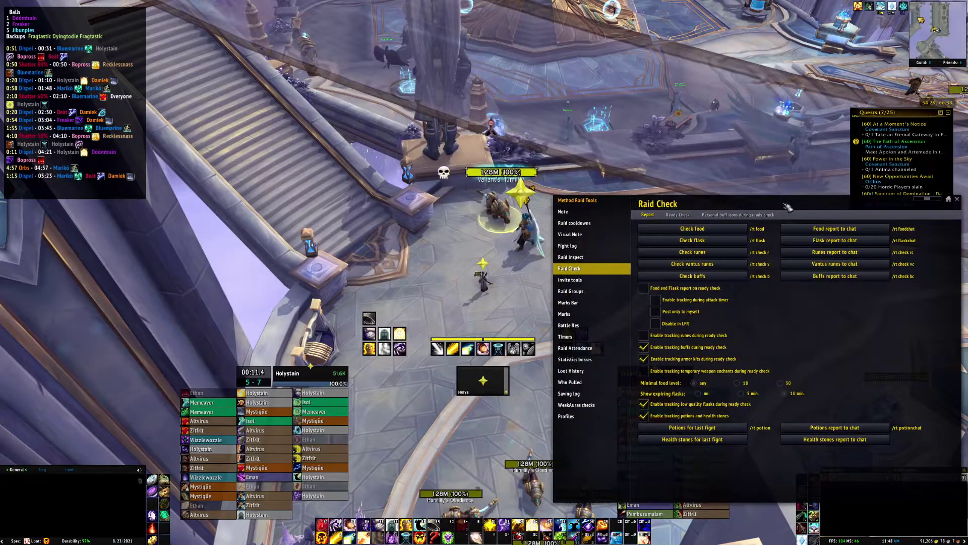
Run the character left across the plaza and bring the addon window back to centre
key(a)
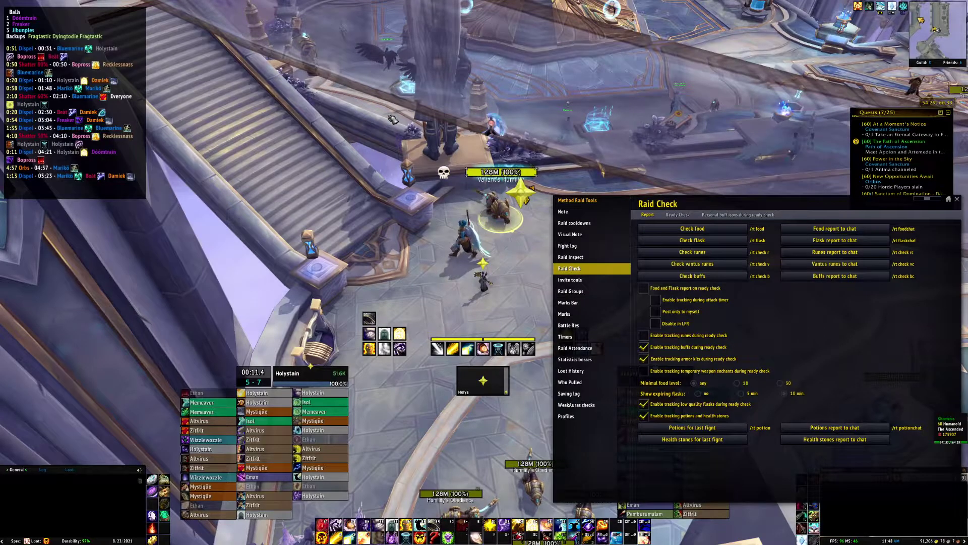
key(a)
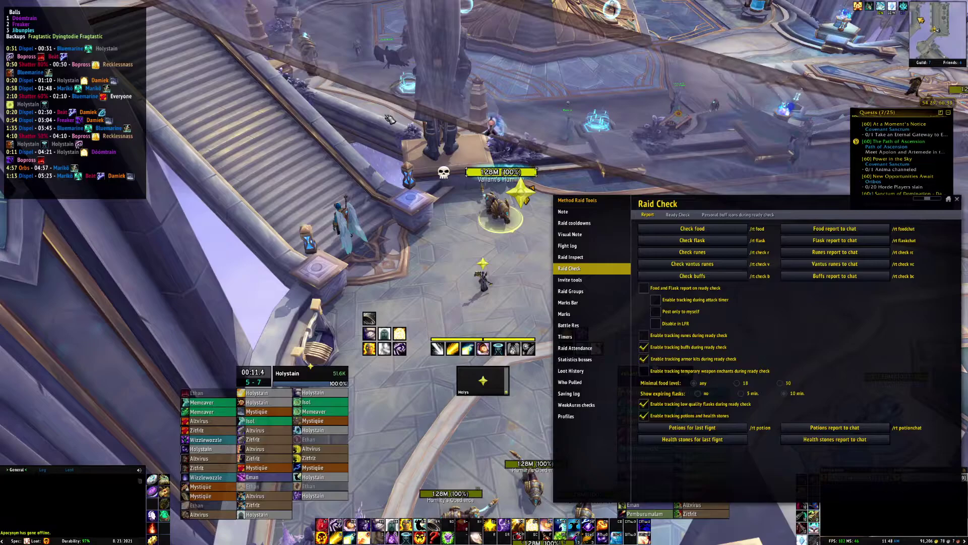
drag(792, 209, 583, 201)
Climb the staircase, raise the addon window slightly, and show the Invite tools page
key(w)
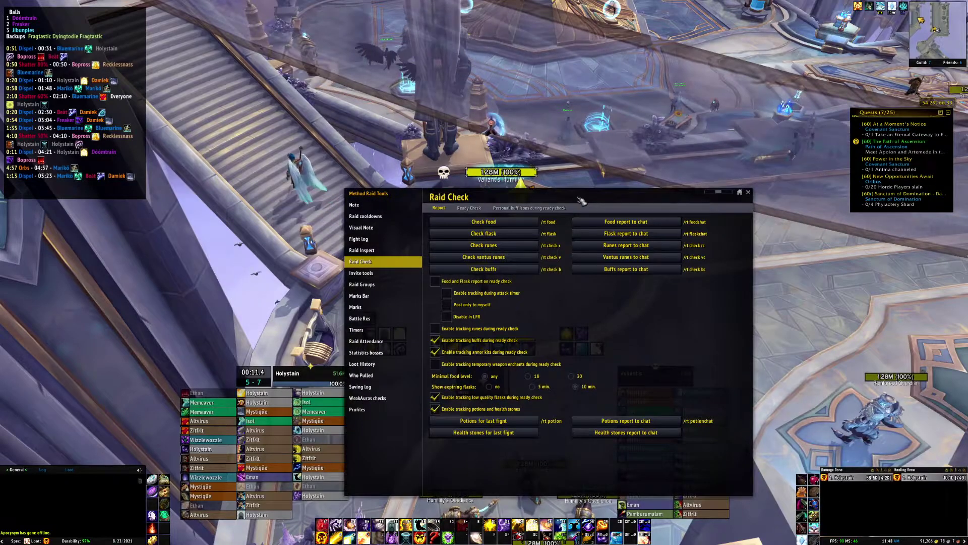
key(w)
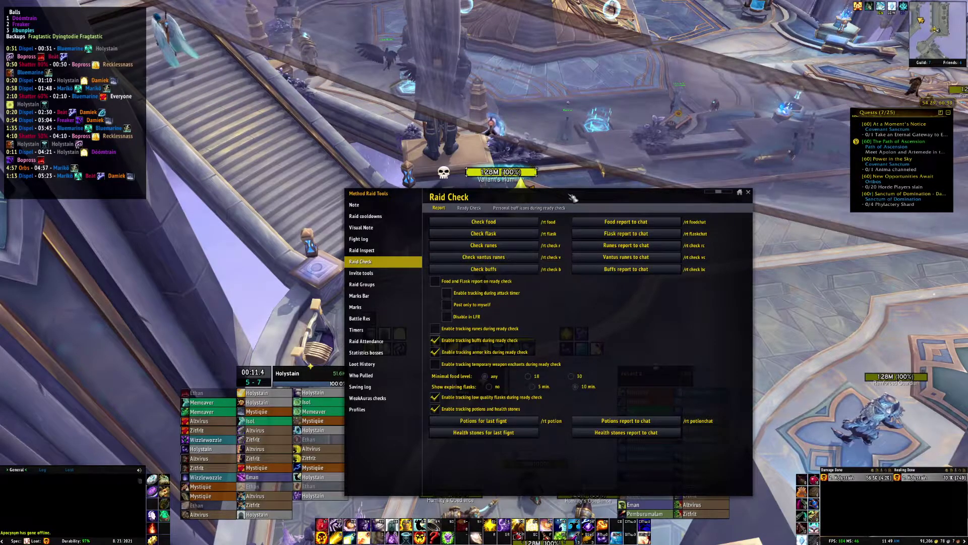
drag(573, 198, 563, 138)
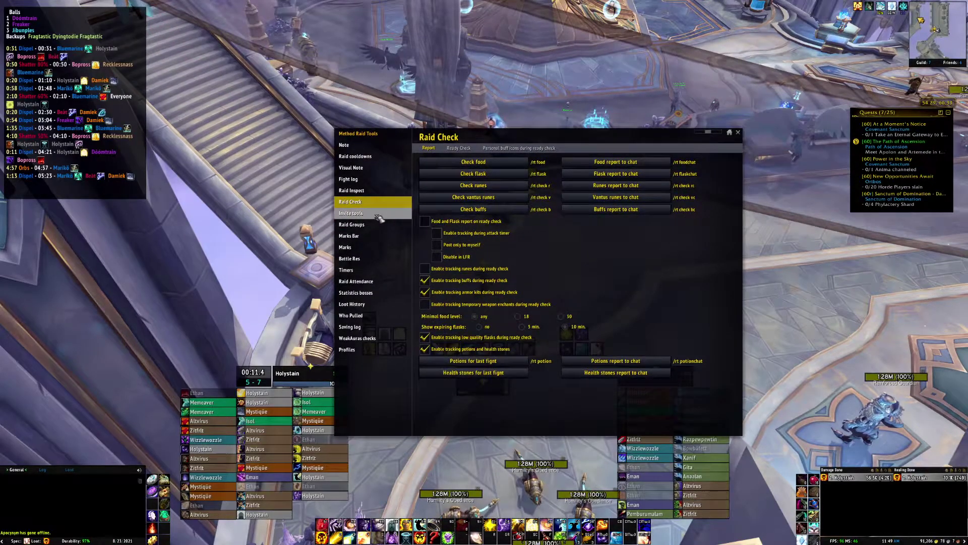
click(376, 215)
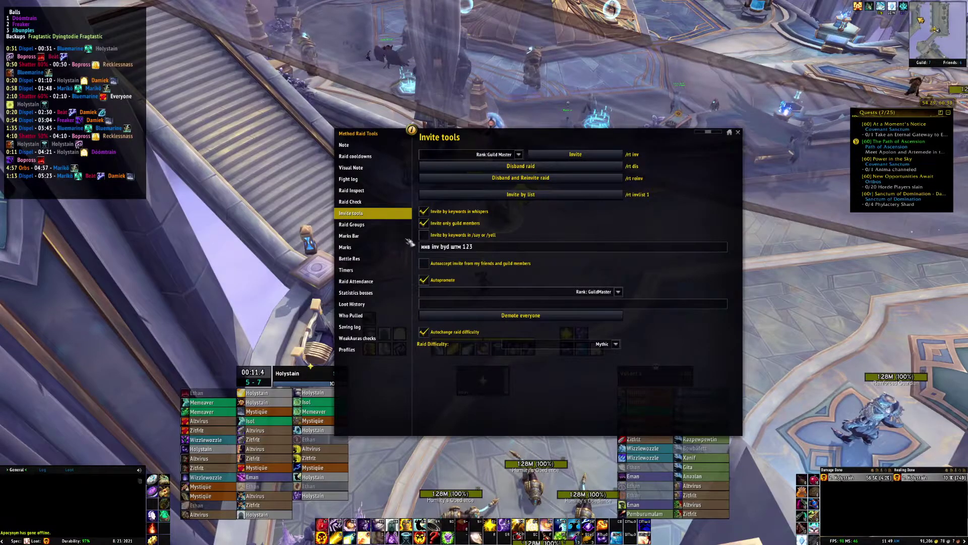
Leave the Invite tools page for the Raid Groups roster
click(392, 226)
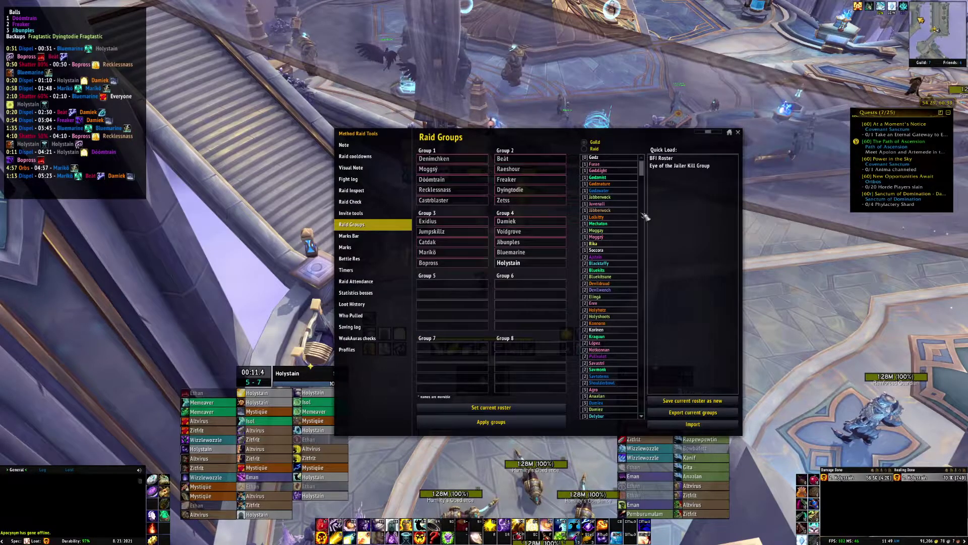
Compare raid and guild rosters, then quick-load the Eye of the Jailer Kill Group layout
click(584, 148)
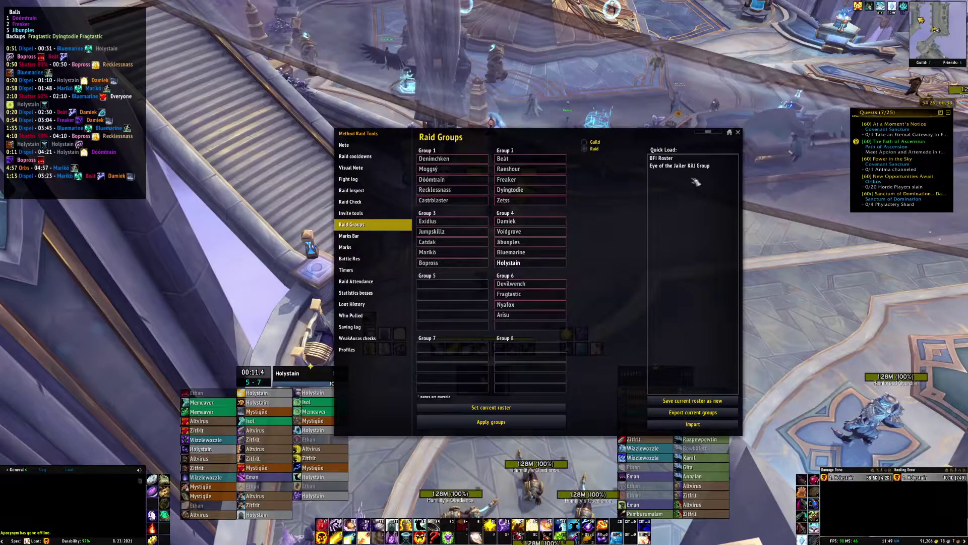
click(585, 143)
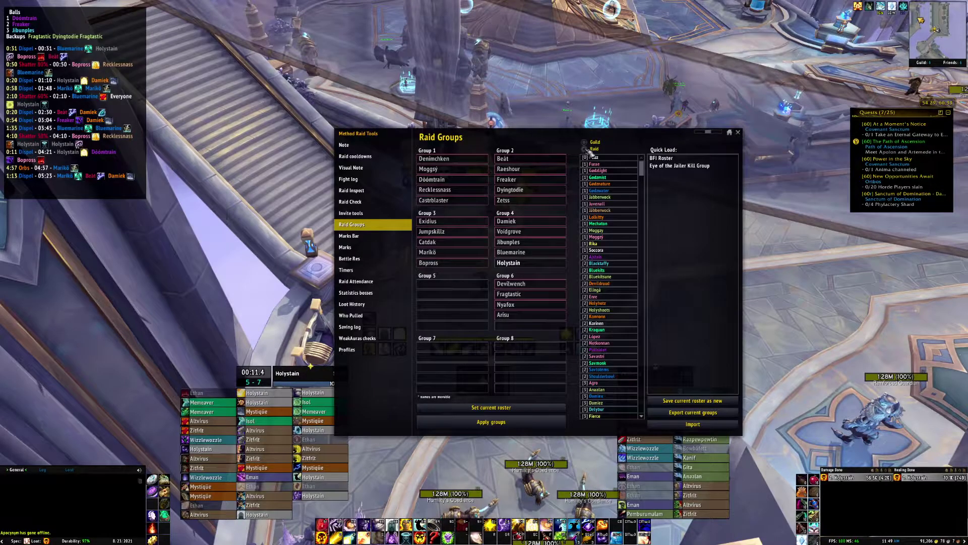
click(591, 150)
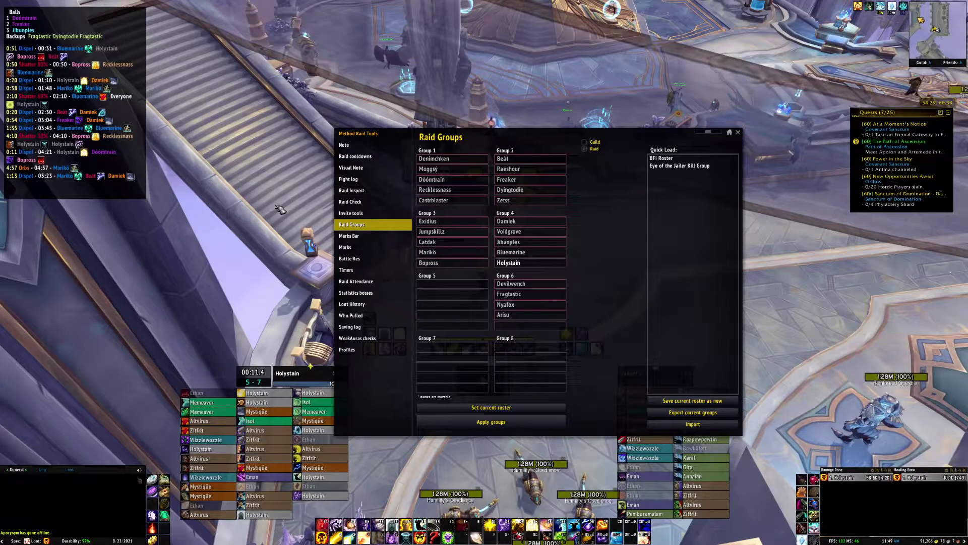
click(678, 166)
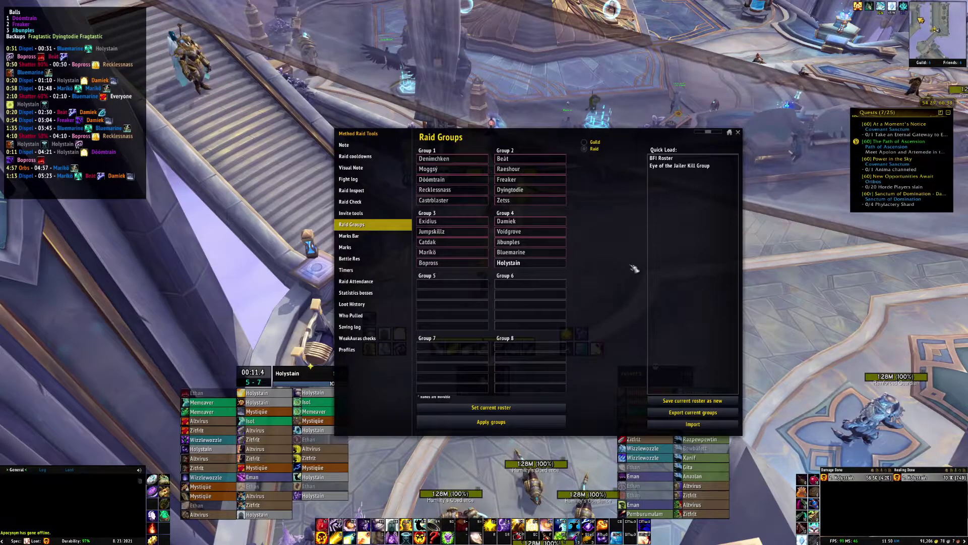
Mark the mob by the stairs, cycling triangle, moon, then skull from the Marks Bar
click(349, 235)
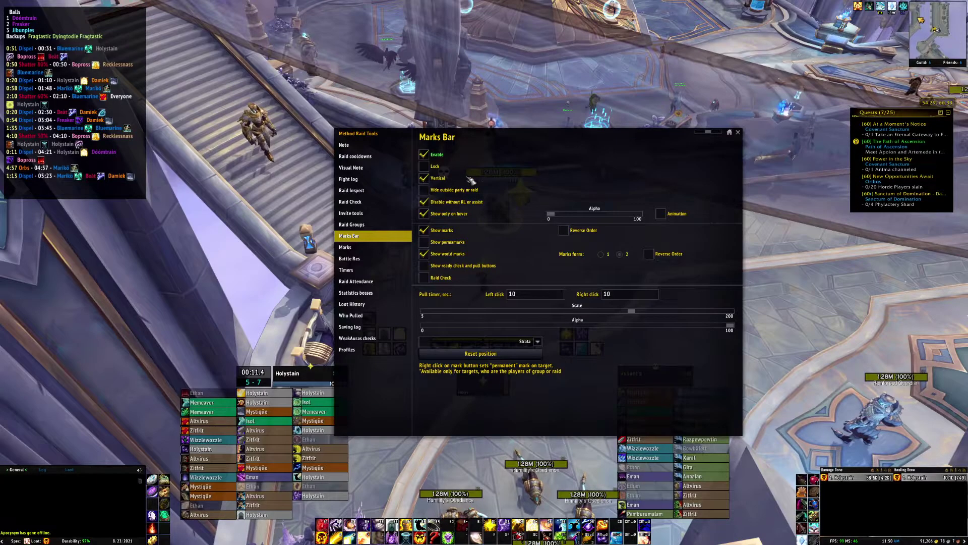
drag(470, 180, 672, 188)
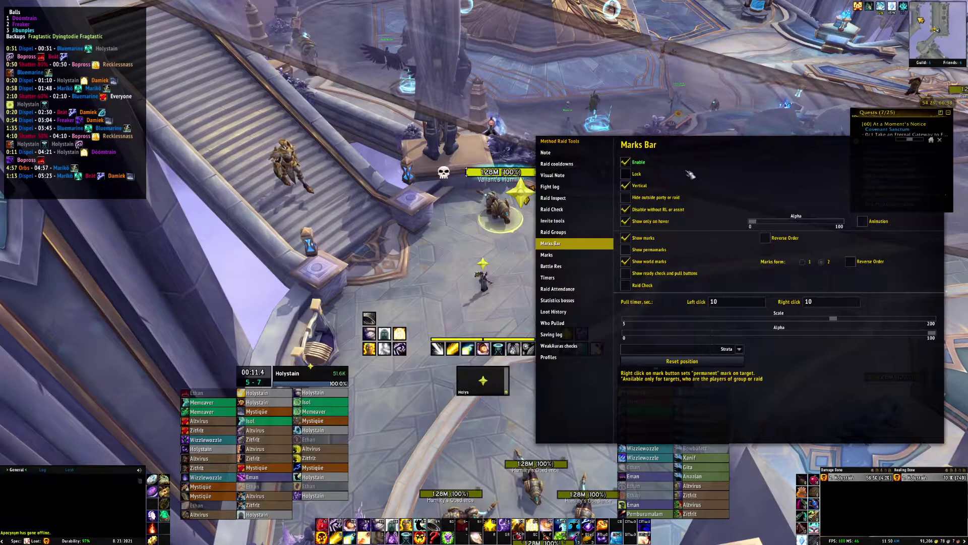
mouse_move(205, 330)
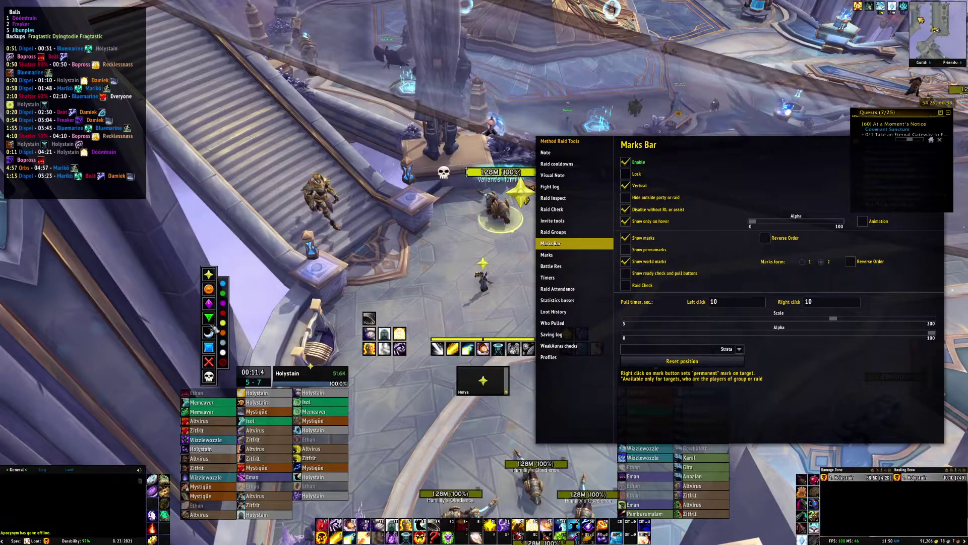
click(211, 323)
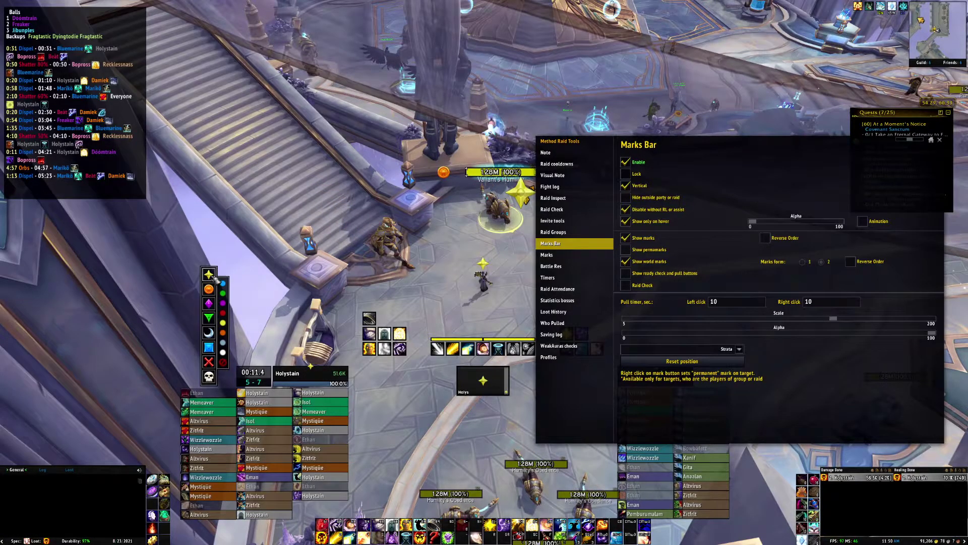
click(208, 332)
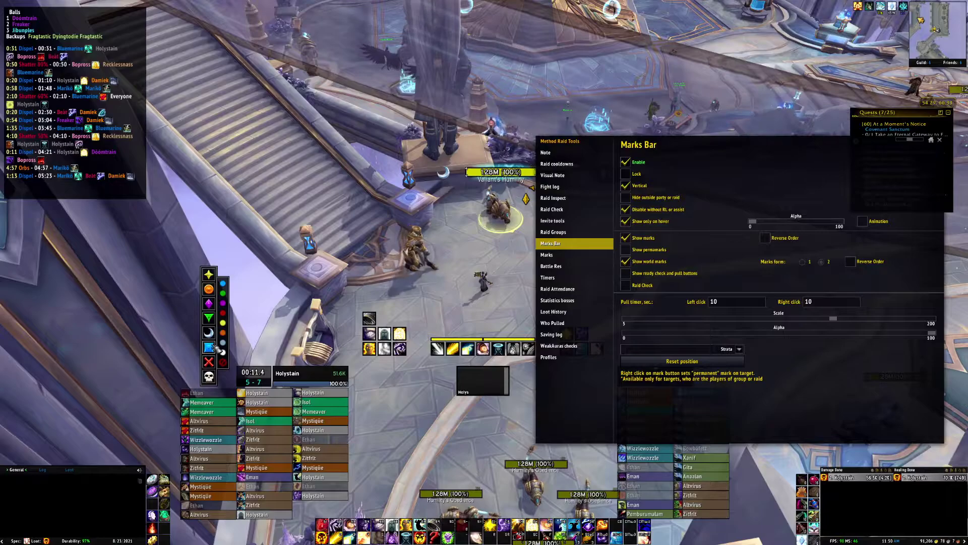
click(208, 376)
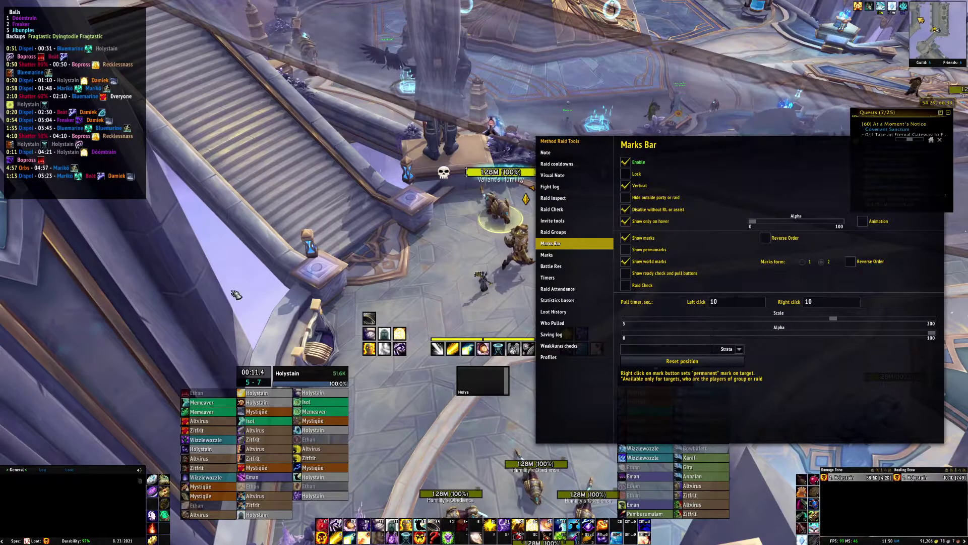
Move the settings window left and toggle the Marks Bar Raid Check option on then off
mouse_move(227, 332)
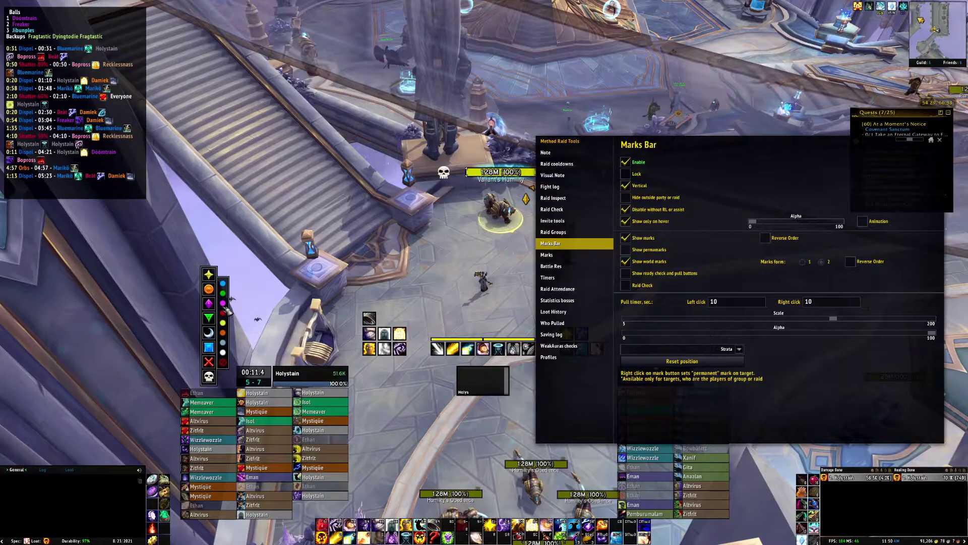
drag(751, 173, 568, 179)
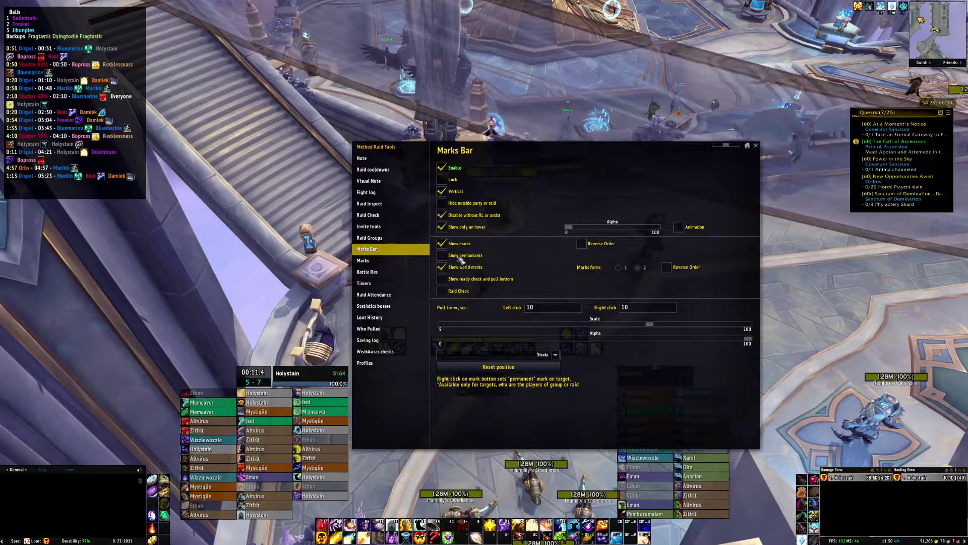
click(442, 291)
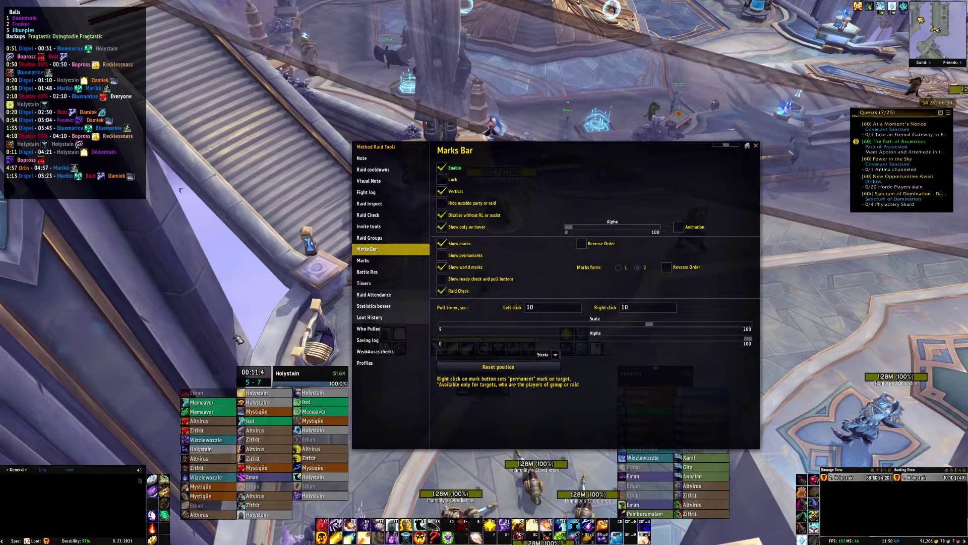
mouse_move(218, 386)
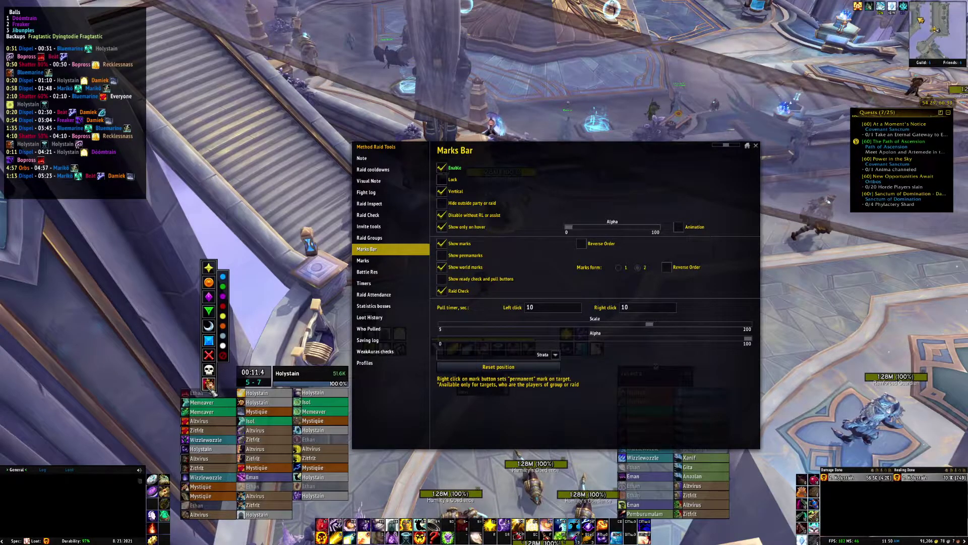
click(442, 291)
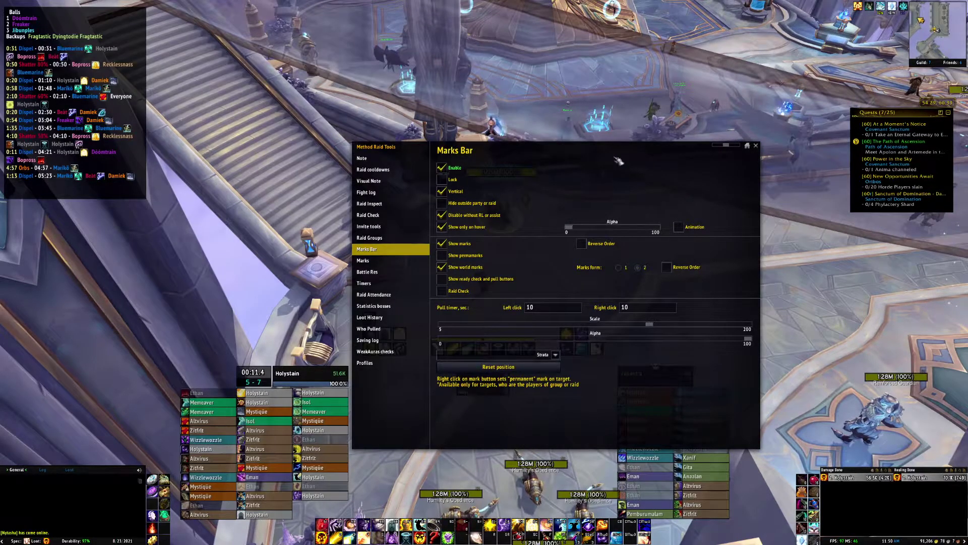
Close the settings, try the raid and world marker wheels, then reopen Marks Bar settings
key(Escape)
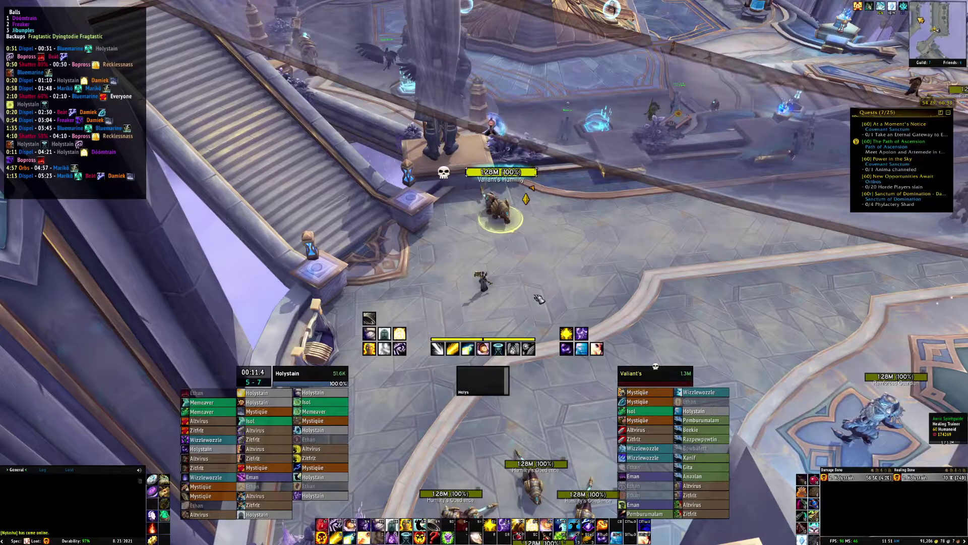
key(alt)
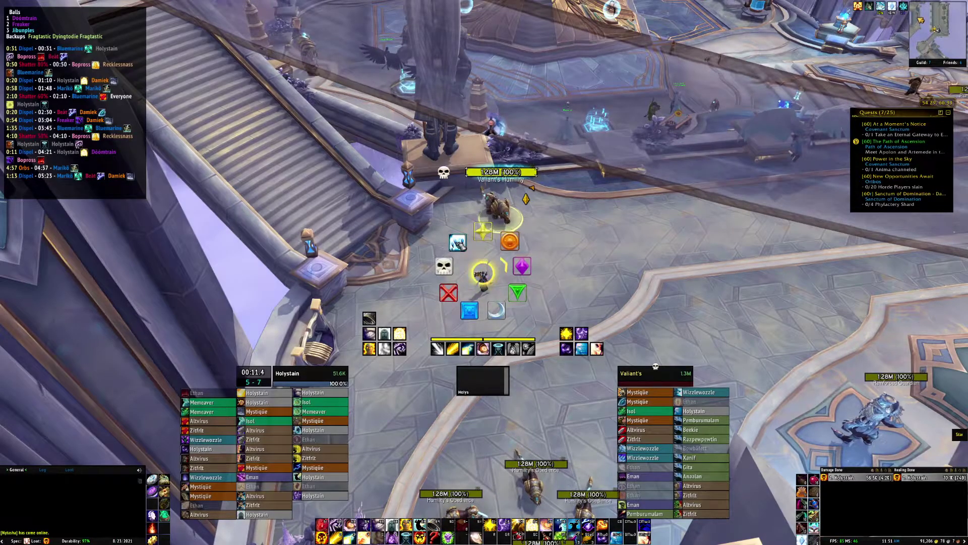
key(shift)
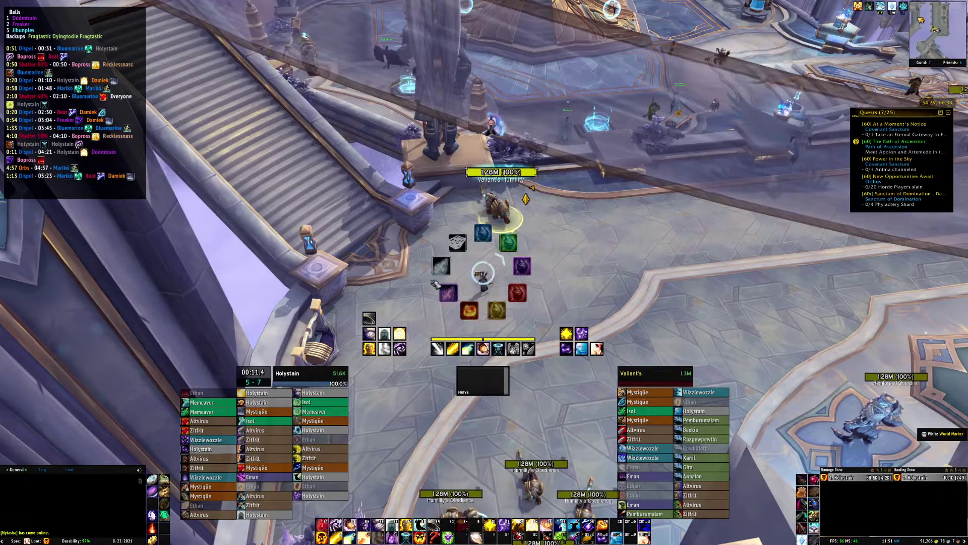
click(589, 287)
key(Return)
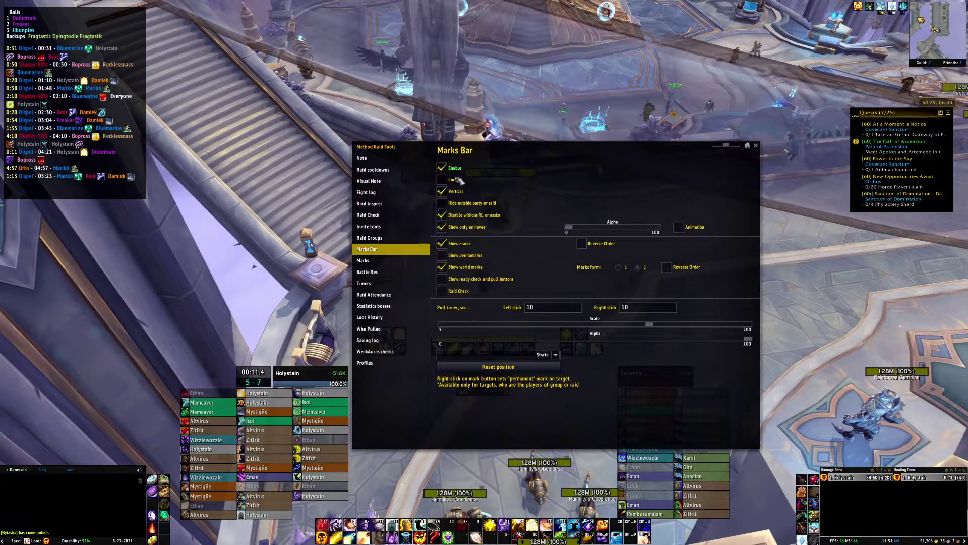
Enter the raid member's name in the Marks star field and check the star in-game
click(363, 260)
drag(599, 149, 527, 109)
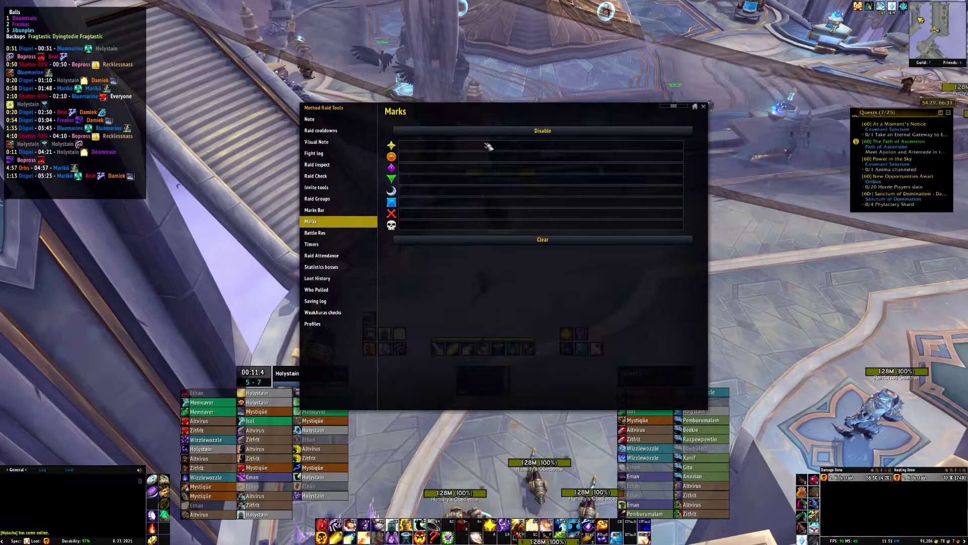
text(lystqi)
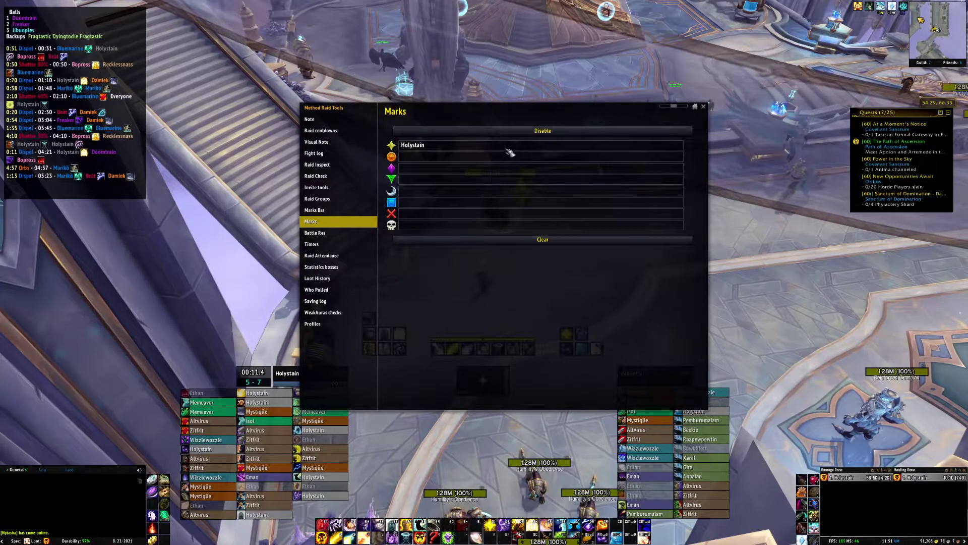
drag(551, 112, 844, 127)
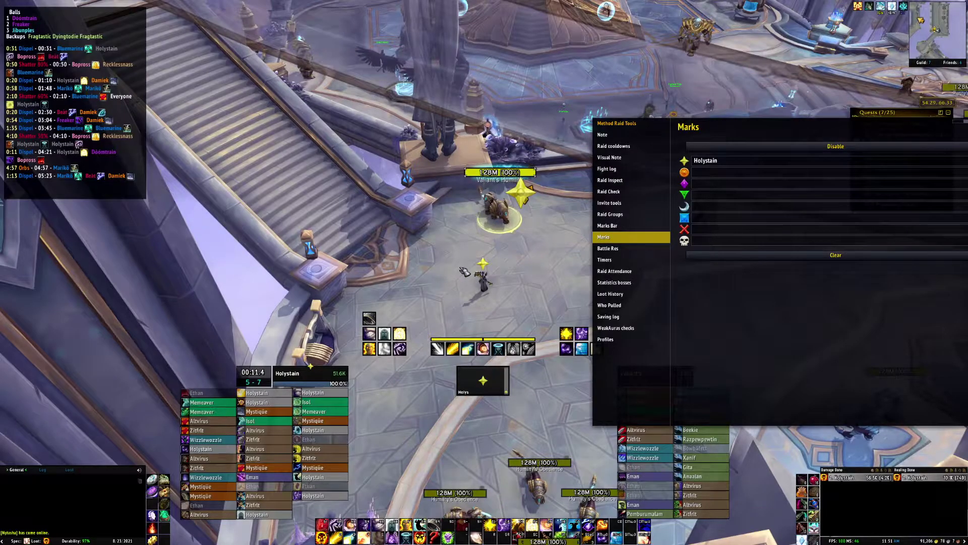
drag(803, 131, 524, 124)
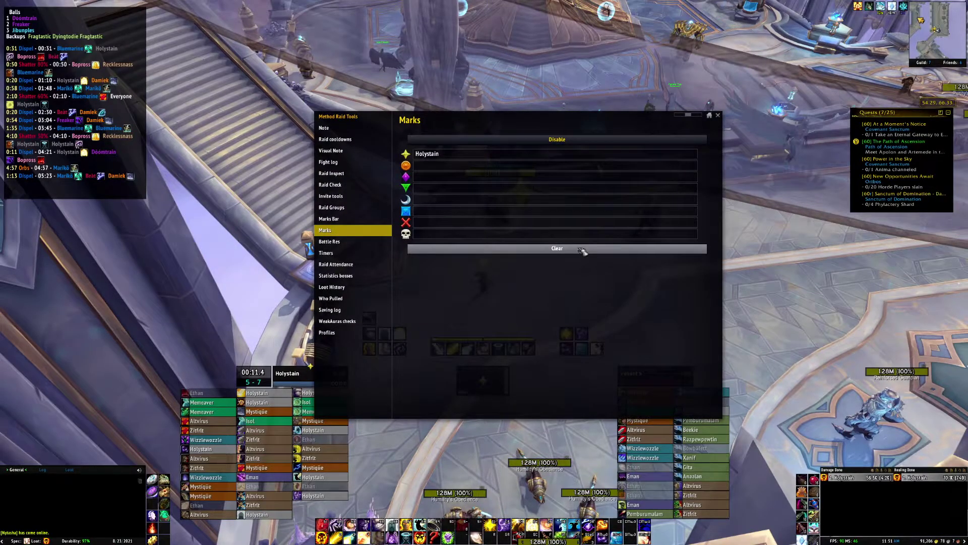
click(374, 242)
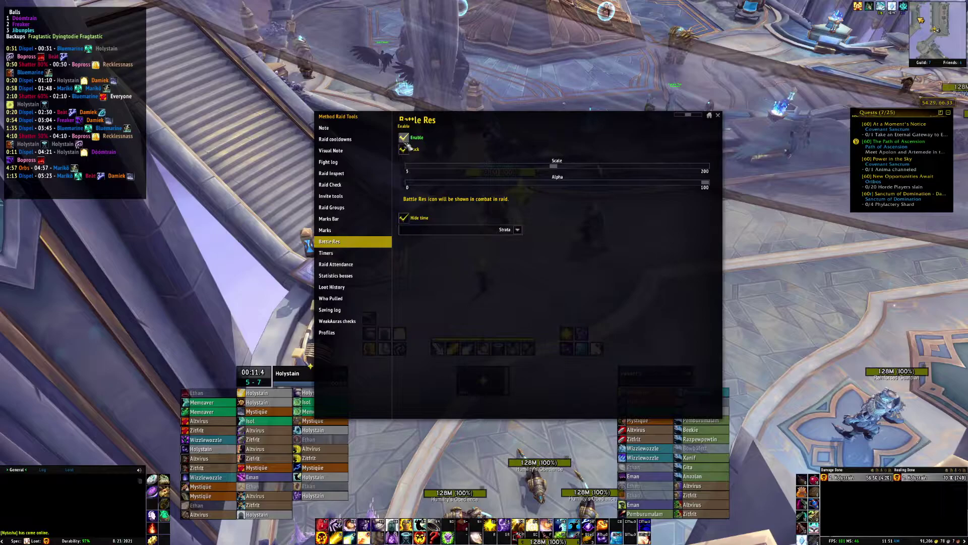
Unlock the Battle Res icon to preview it, relock it, and show the Timers settings
click(422, 147)
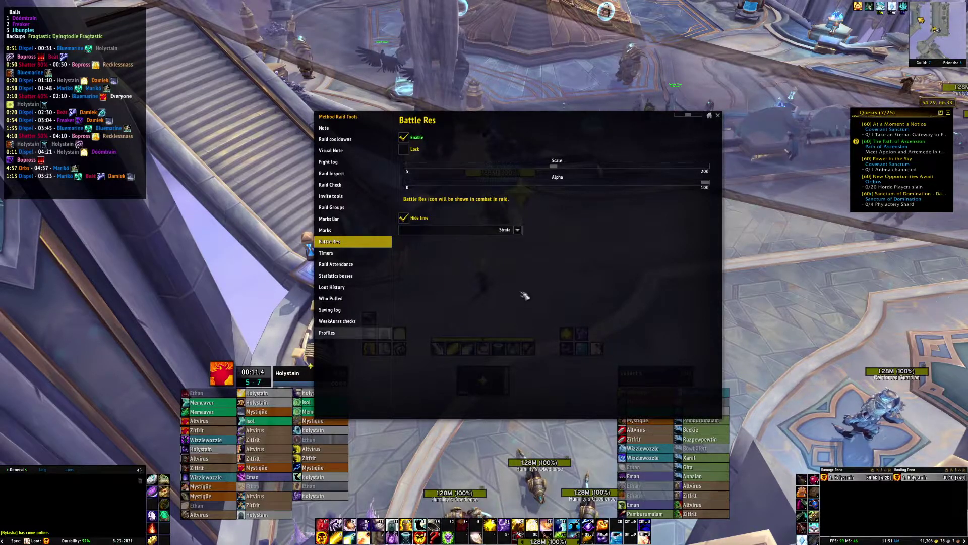
click(404, 150)
click(328, 252)
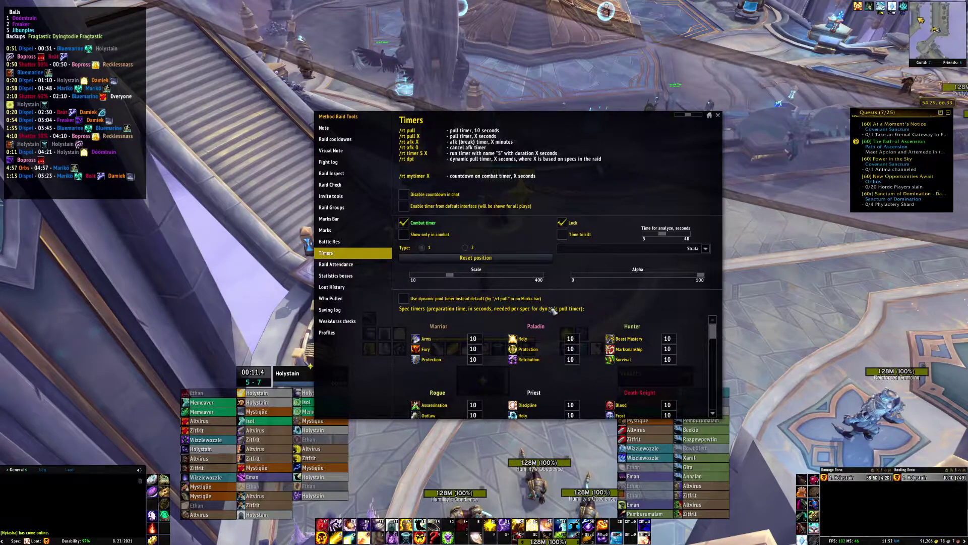
Scroll the per-spec pull timers to Subtlety's value of 25, then open Raid Attendance
scroll(716, 341, down, 1)
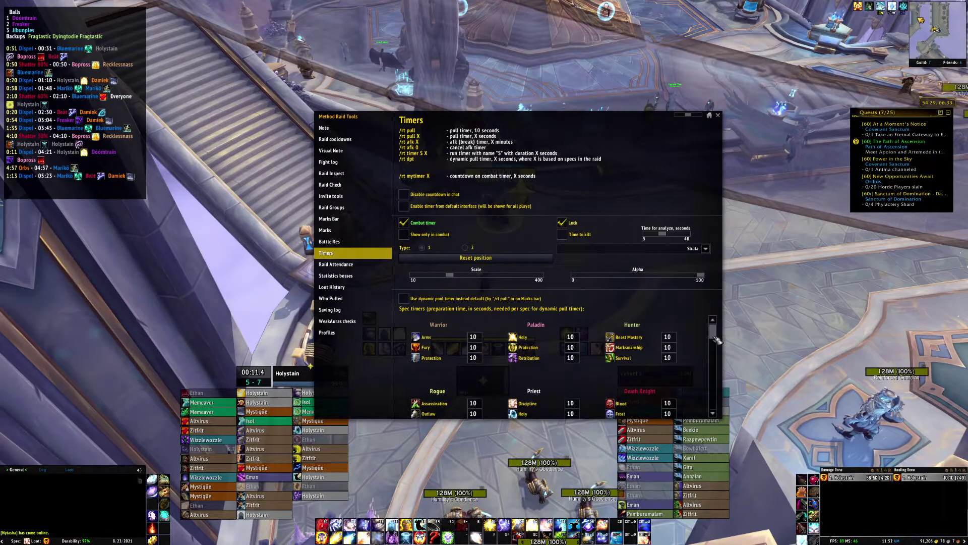
scroll(709, 341, down, 2)
scroll(713, 346, down, 4)
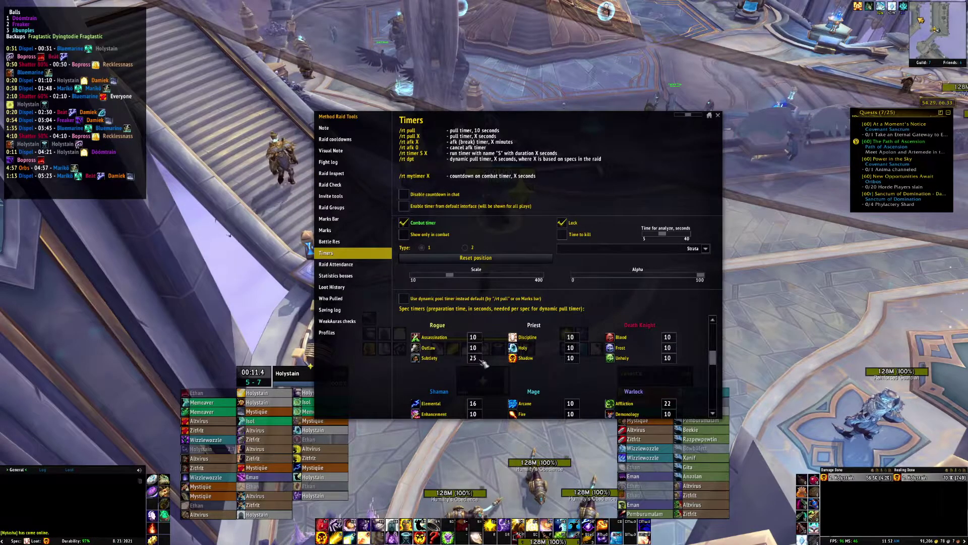
click(478, 358)
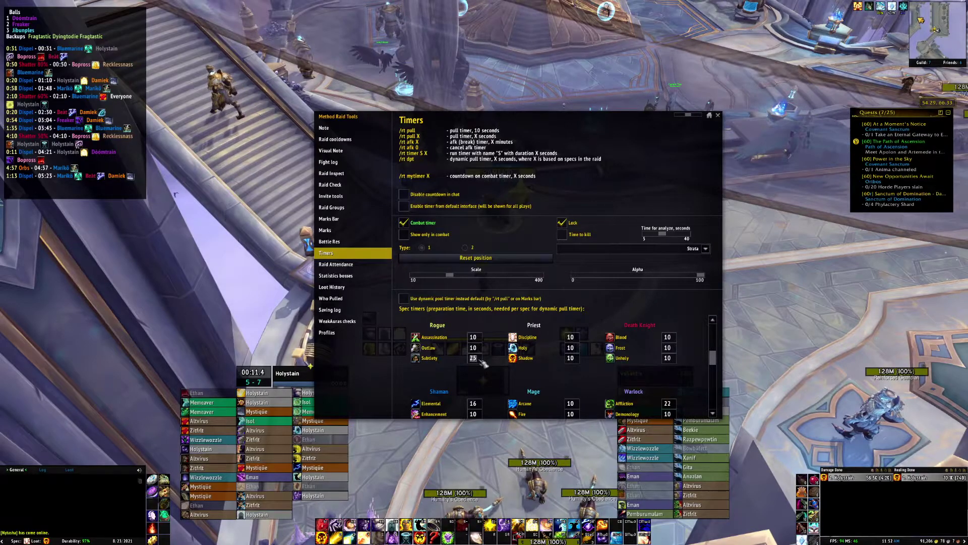
click(346, 267)
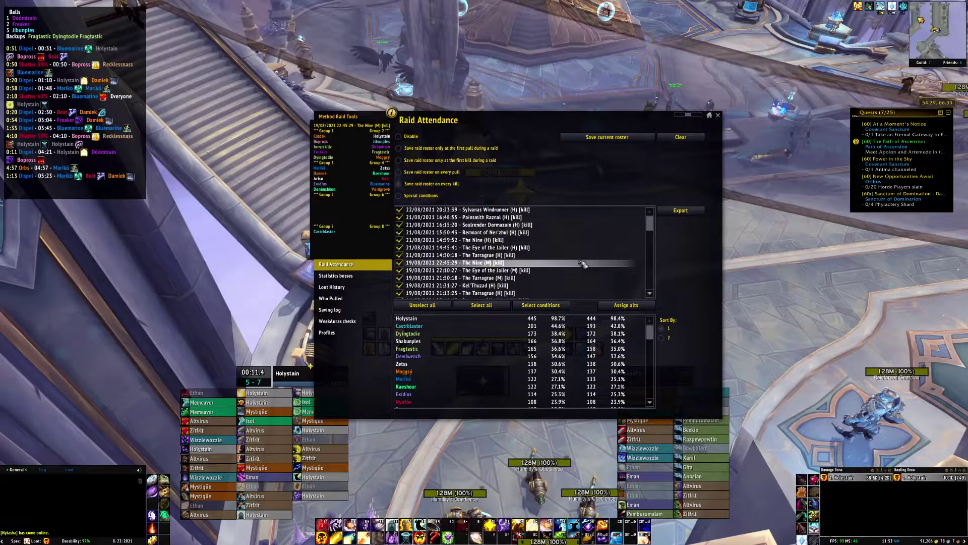
Inspect the saved encounter rosters, then switch to the per-boss pulls and kills statistics
mouse_move(491, 228)
mouse_move(519, 227)
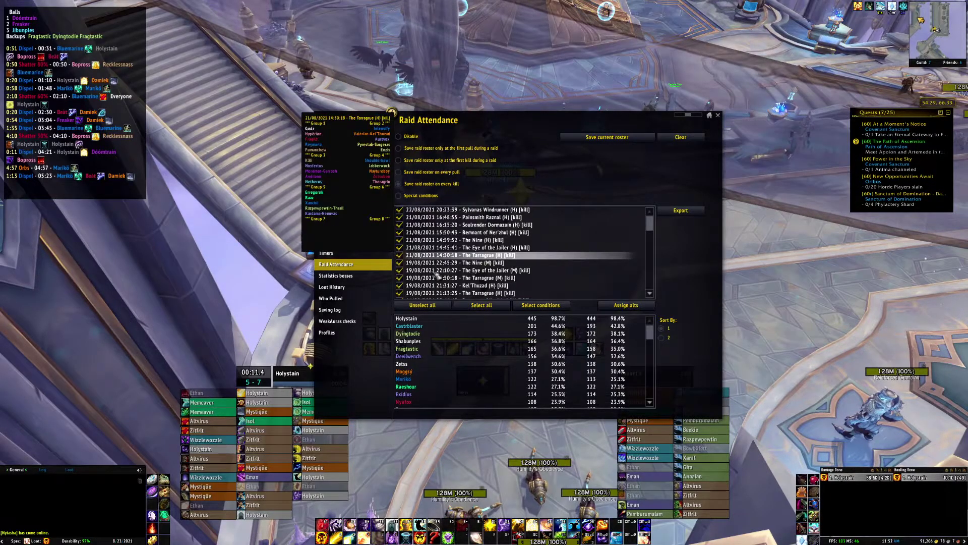
click(354, 279)
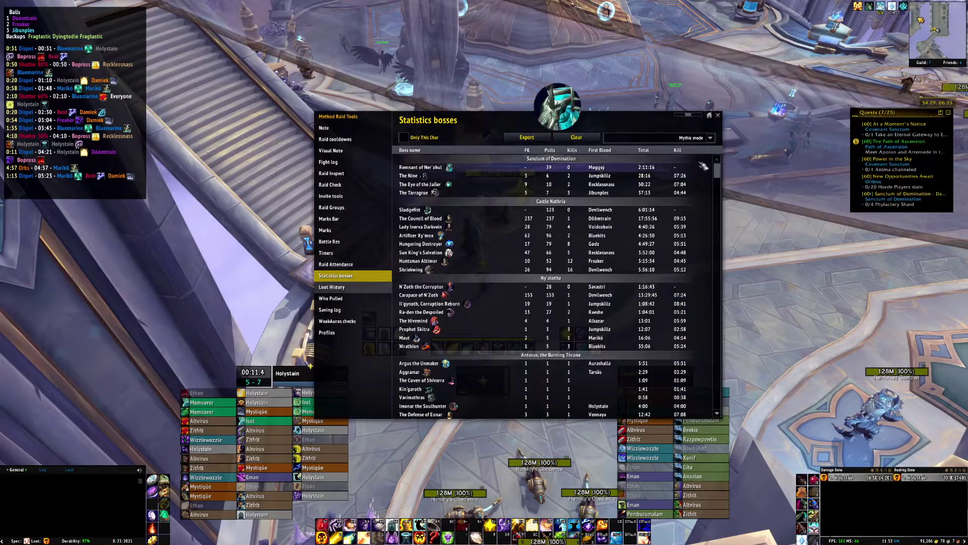
Browse the dated Loot History drops up and down, then show who pulled Mordretha
click(710, 138)
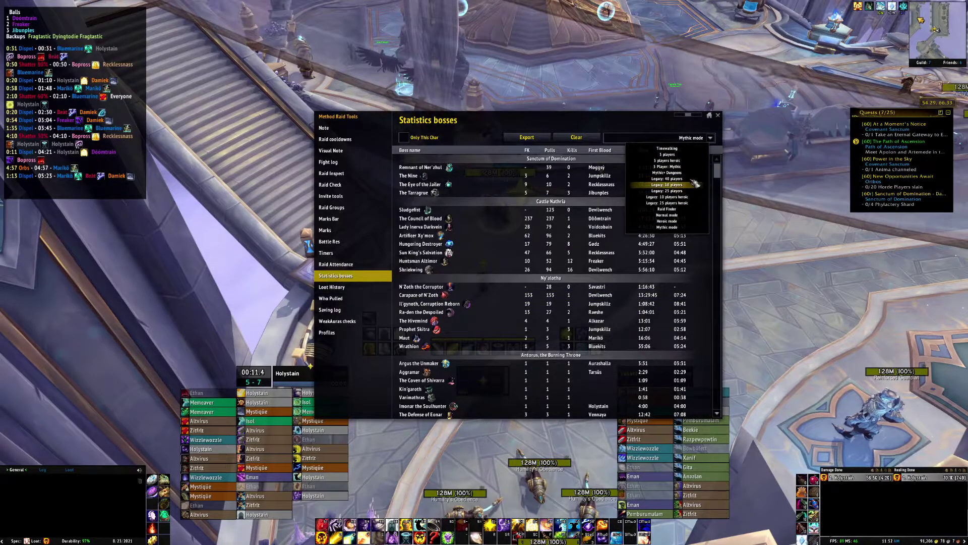
click(346, 289)
mouse_move(701, 191)
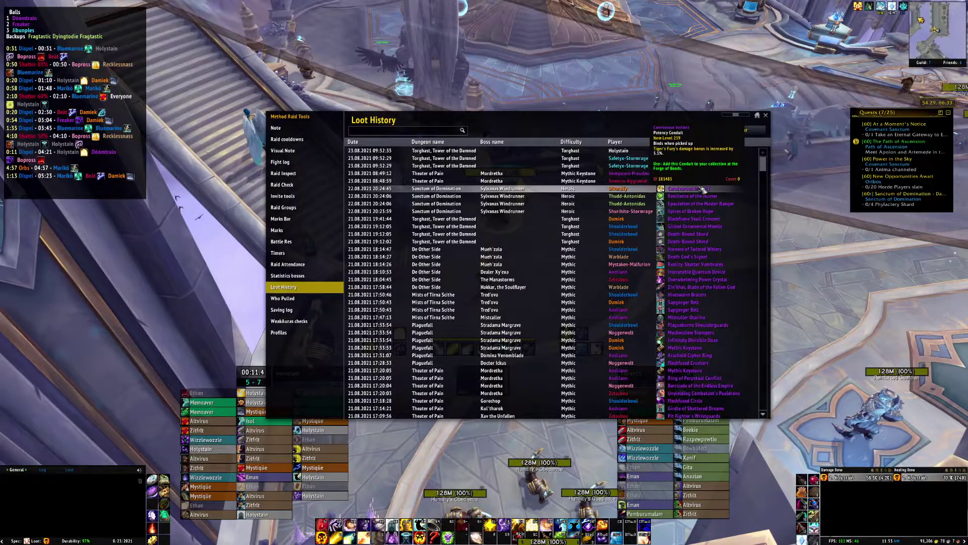
mouse_move(695, 328)
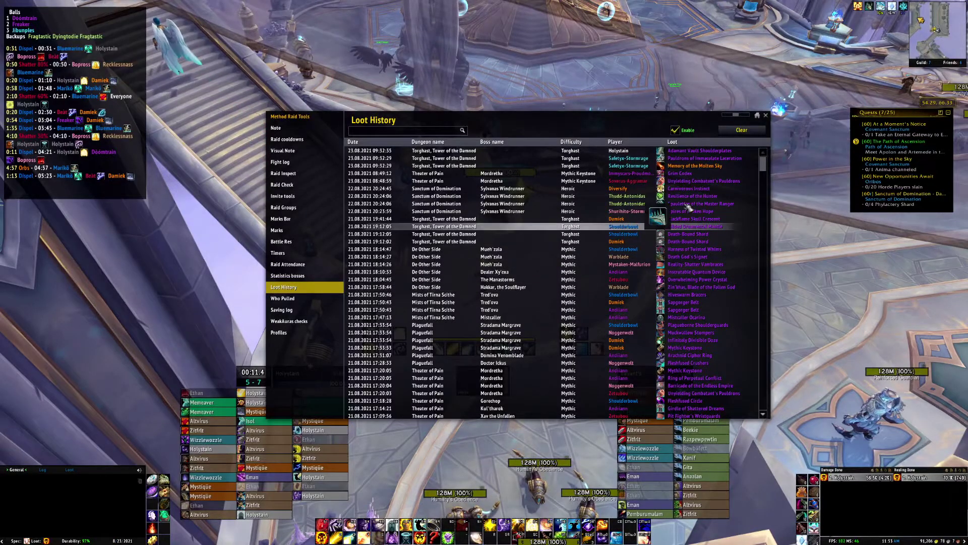
scroll(731, 327, down, 20)
drag(763, 341, 772, 143)
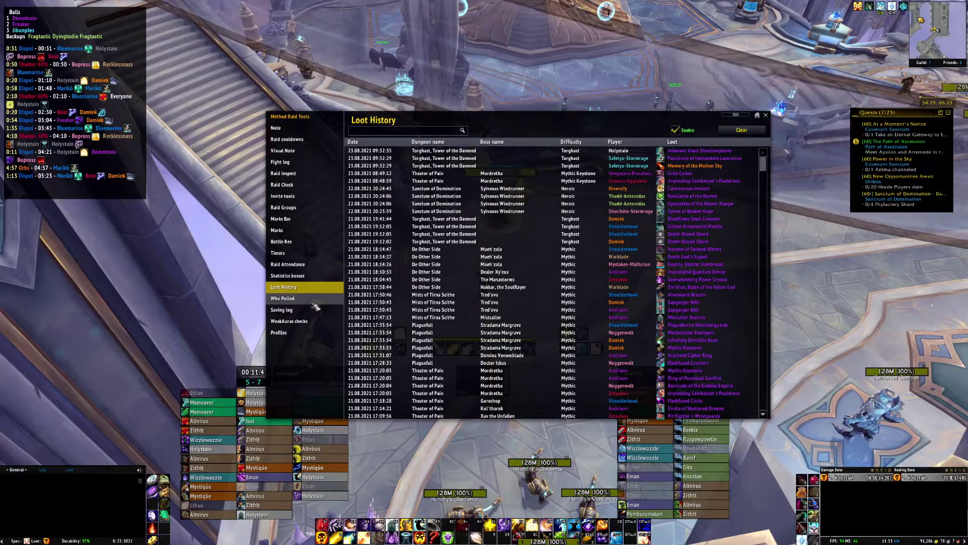
click(283, 298)
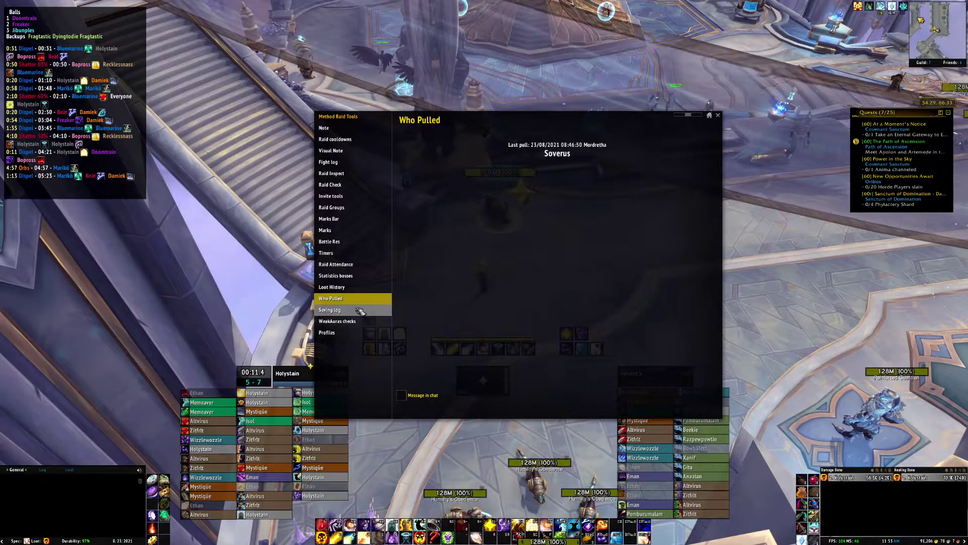
Go to the Saving log page for automatic combat log recording
click(333, 310)
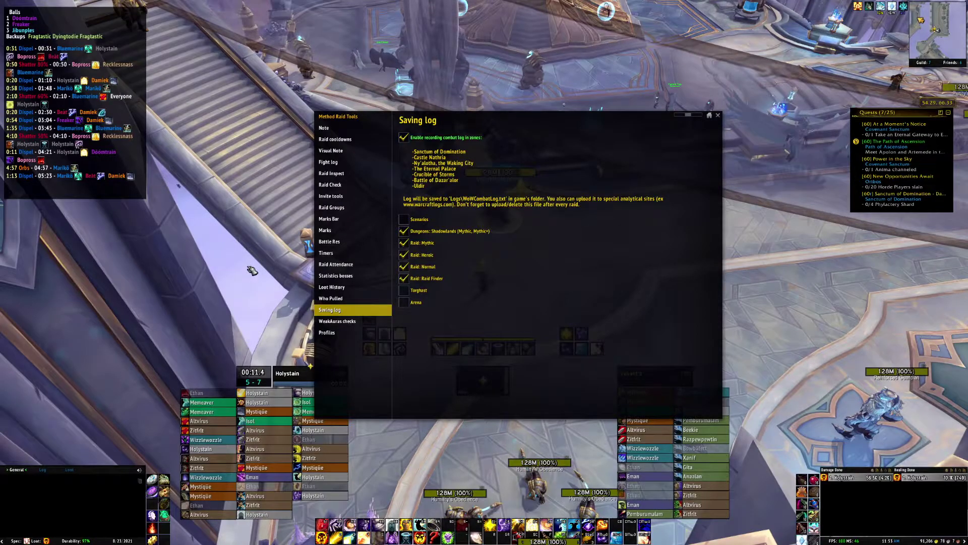
Check the Sanctum of Domination WeakAuras list, then move on to the Profiles page
click(359, 321)
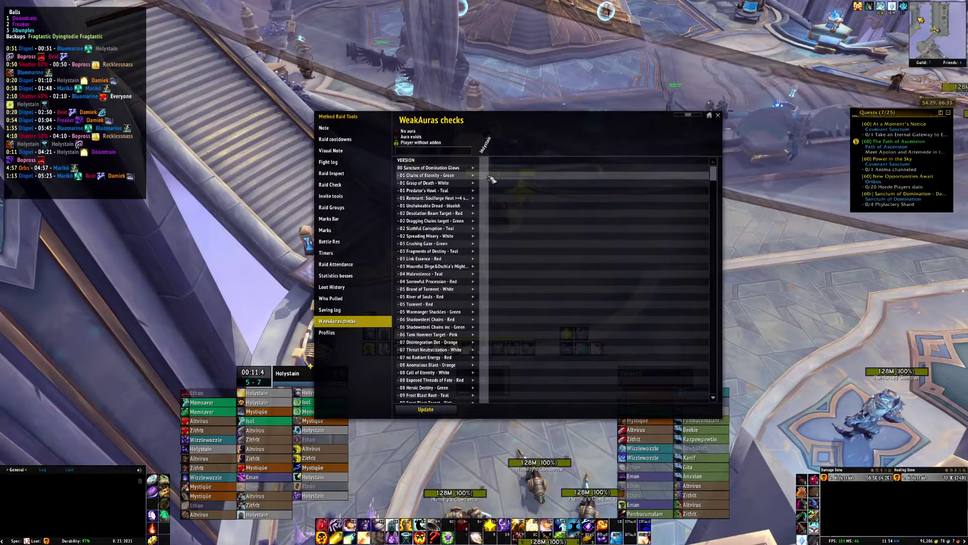
click(347, 332)
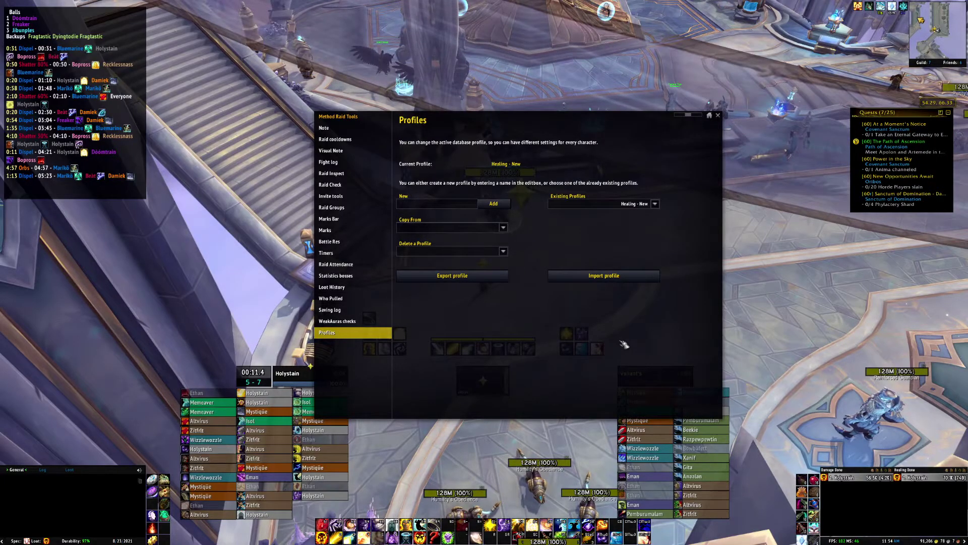